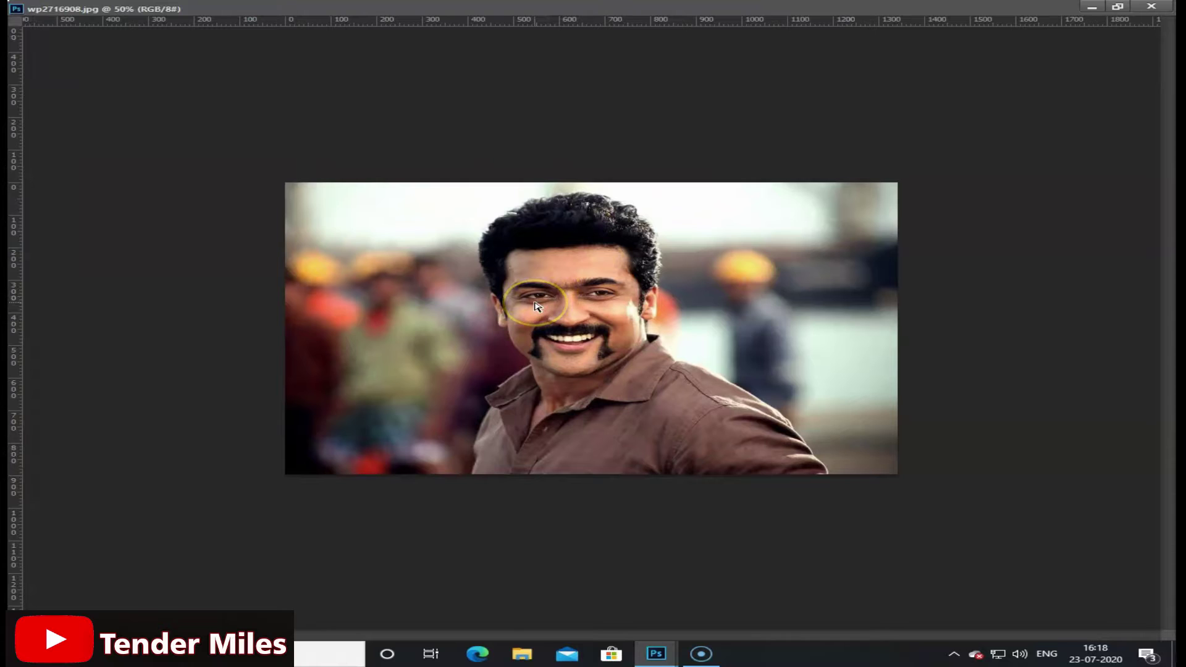
Step: Start a Pen tool path where the hair meets the man's image-left ear and trace up the side of his hair
key("ctrl+plus")
key("ctrl+plus")
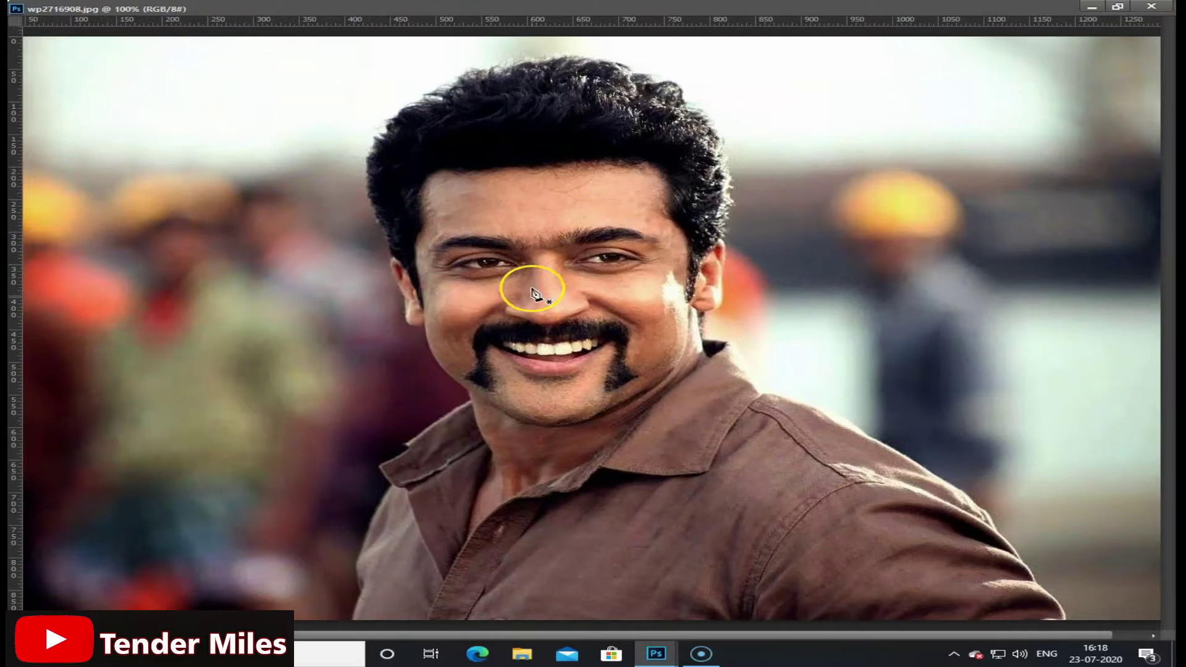
left_click(393, 241)
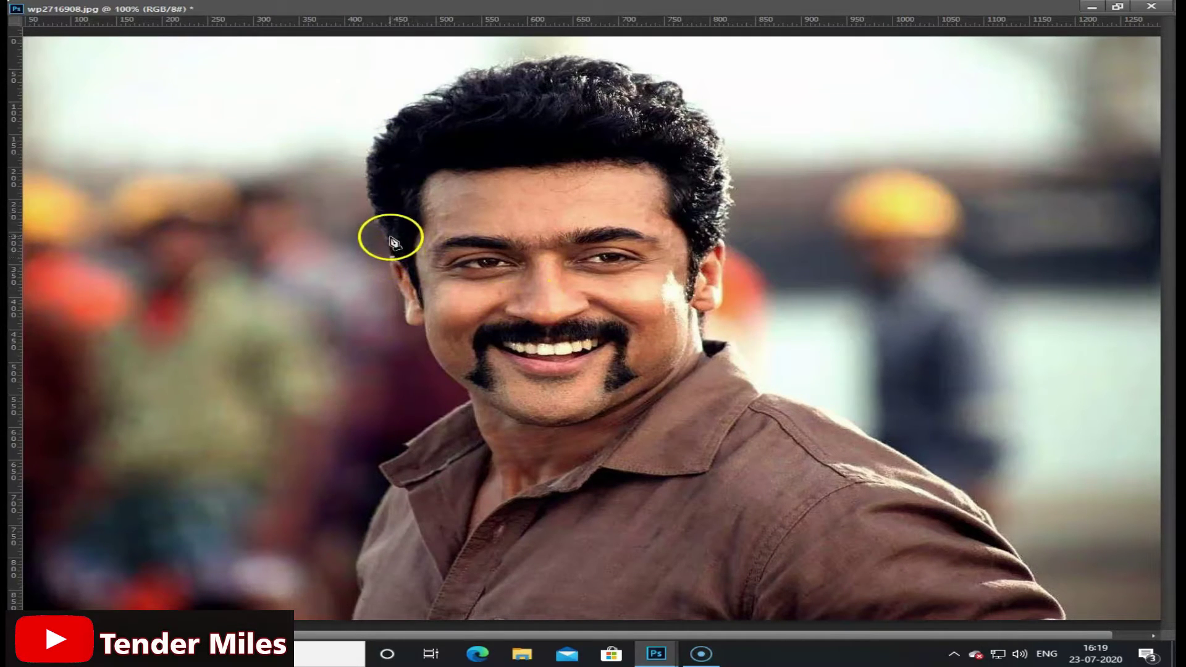
left_click(387, 236)
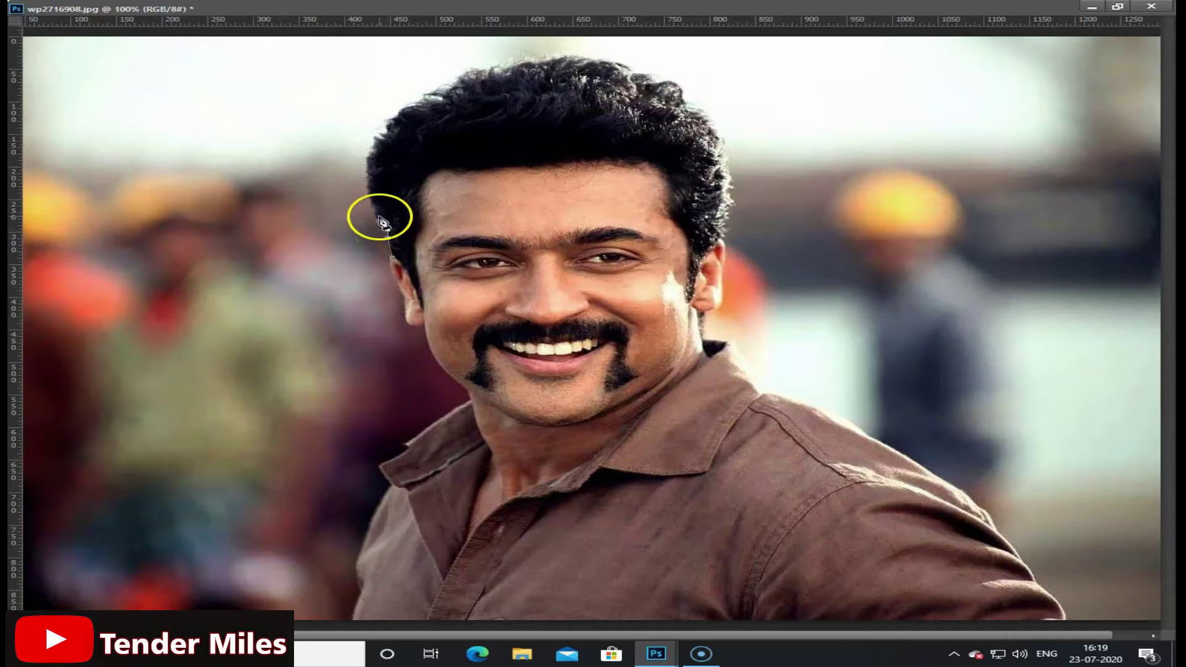
left_click(375, 215)
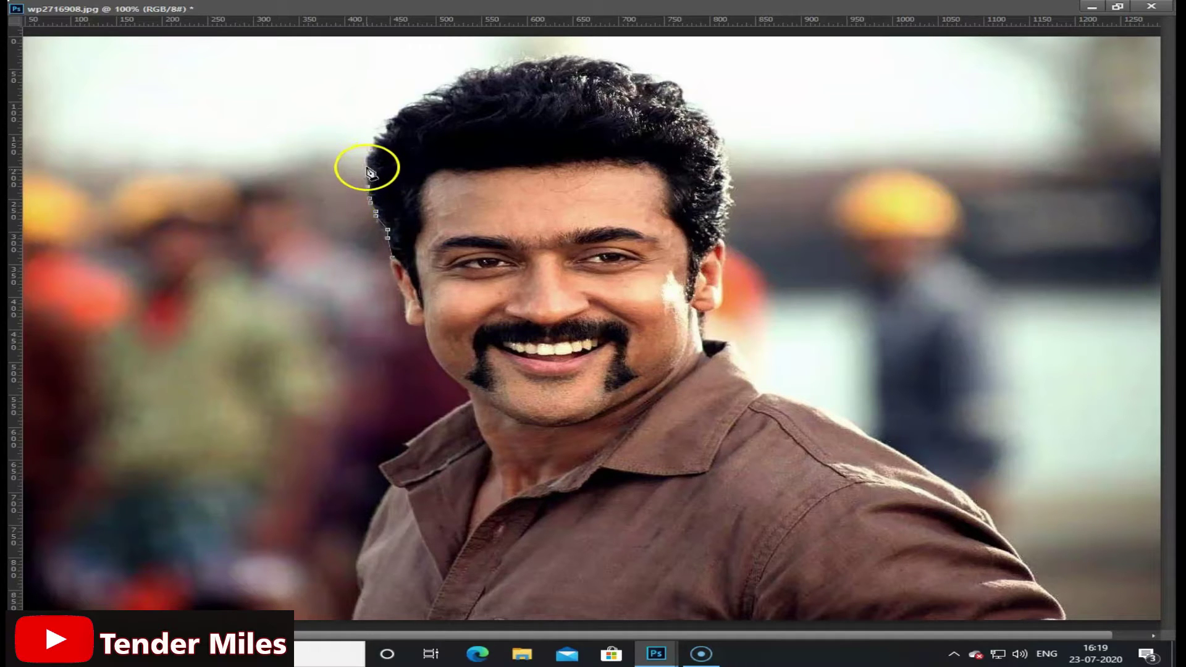
left_click(375, 137)
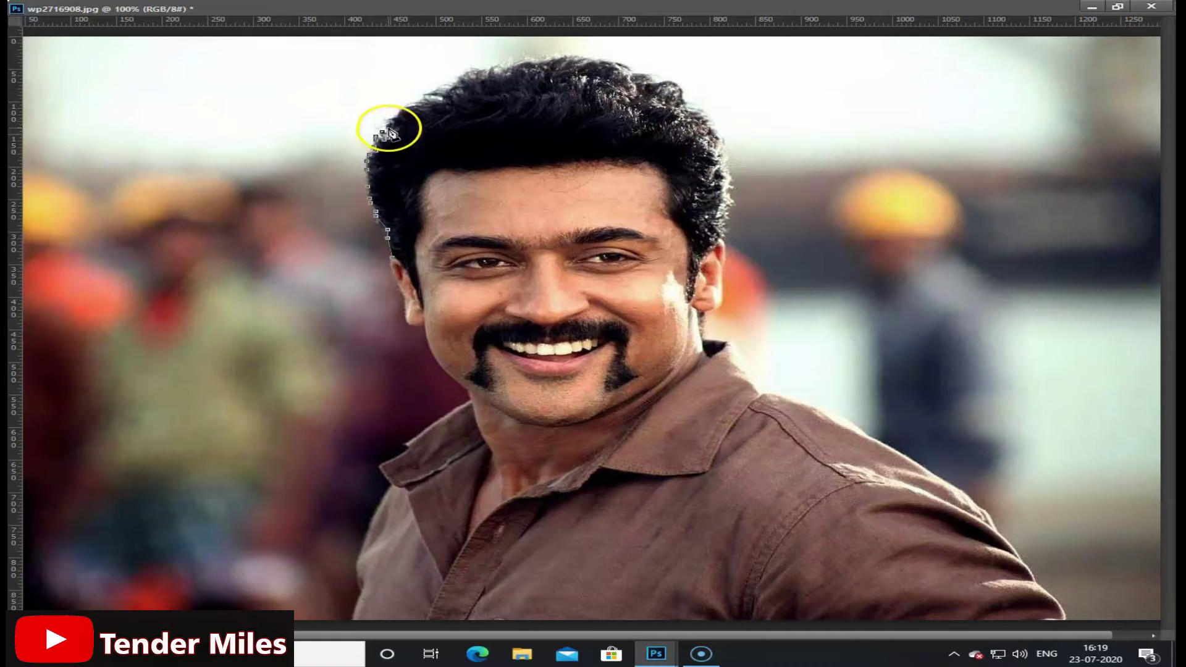
Step: Continue the path over the top of the hair and down around the image-right ear to the shirt collar
scroll(389, 131, "up", 1)
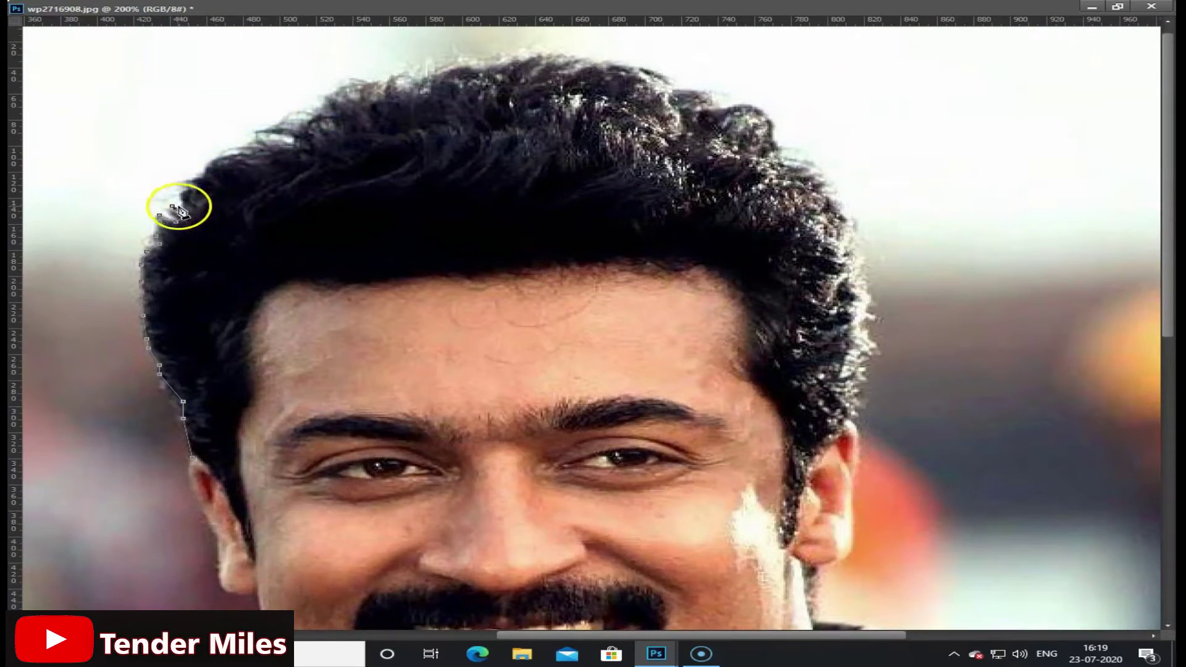
mouse_move(173, 214)
left_mouse_down()
mouse_move(229, 158)
mouse_move(257, 142)
mouse_move(294, 144)
mouse_move(284, 134)
left_mouse_up()
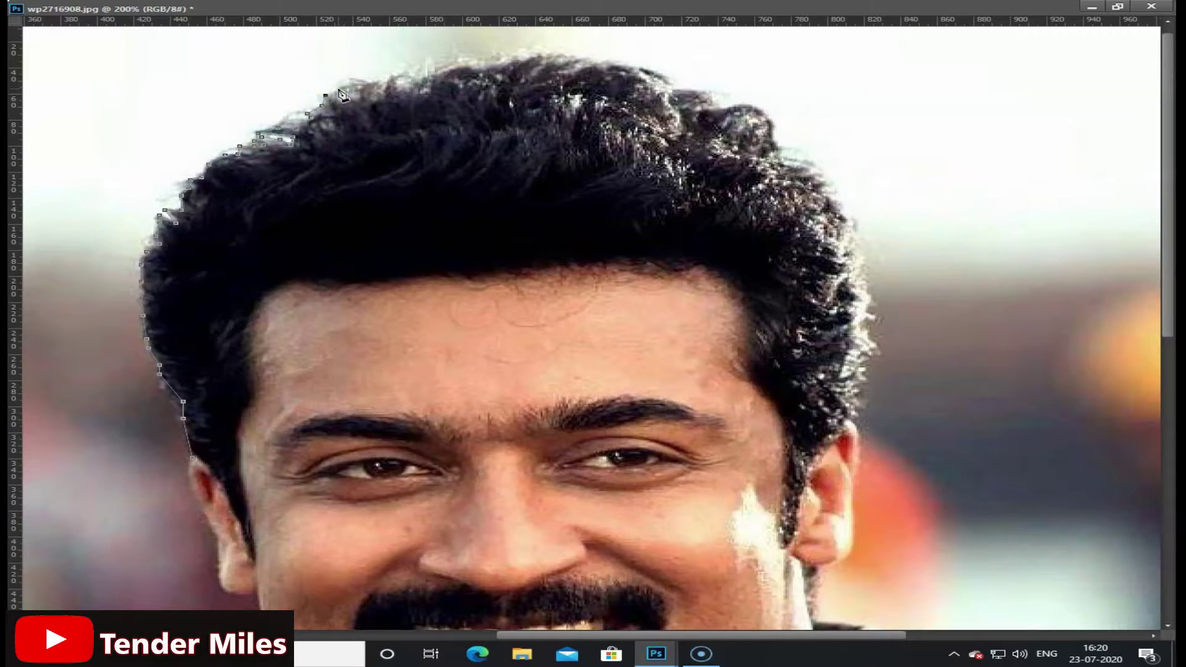
mouse_move(339, 93)
left_mouse_down()
mouse_move(401, 86)
mouse_move(532, 57)
mouse_move(601, 64)
mouse_move(744, 110)
mouse_move(714, 134)
mouse_move(766, 115)
mouse_move(776, 145)
mouse_move(803, 161)
mouse_move(791, 163)
mouse_move(834, 172)
mouse_move(859, 230)
mouse_move(863, 286)
mouse_move(879, 294)
mouse_move(869, 313)
mouse_move(878, 325)
mouse_move(861, 329)
mouse_move(882, 351)
mouse_move(859, 362)
mouse_move(869, 376)
mouse_move(853, 434)
mouse_move(864, 463)
mouse_move(846, 562)
mouse_move(814, 572)
mouse_move(801, 502)
left_mouse_up()
Step: Continue the path down the collar and along the image-right shoulder and sleeve to the photo's bottom edge
scroll(802, 501, "down", 3)
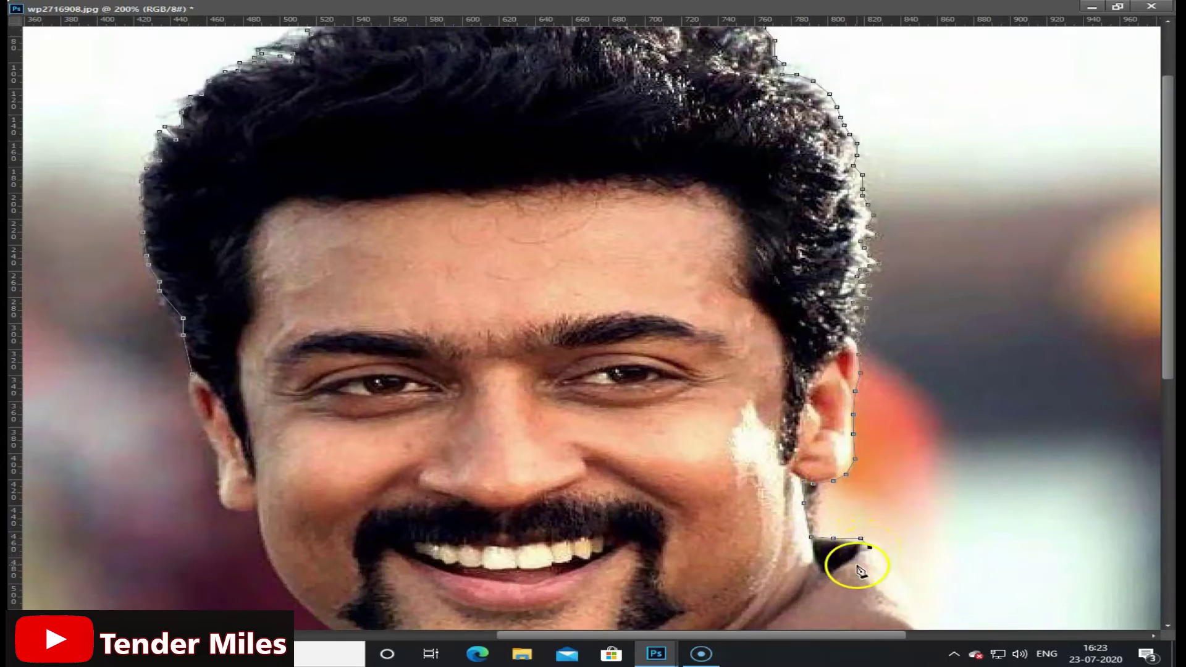
scroll(858, 566, "down", 1)
left_click(883, 465)
left_click(896, 498)
left_click(933, 553)
scroll(936, 559, "down", 1)
left_click(959, 462)
left_click_drag(713, 635, 858, 635)
left_click(586, 187)
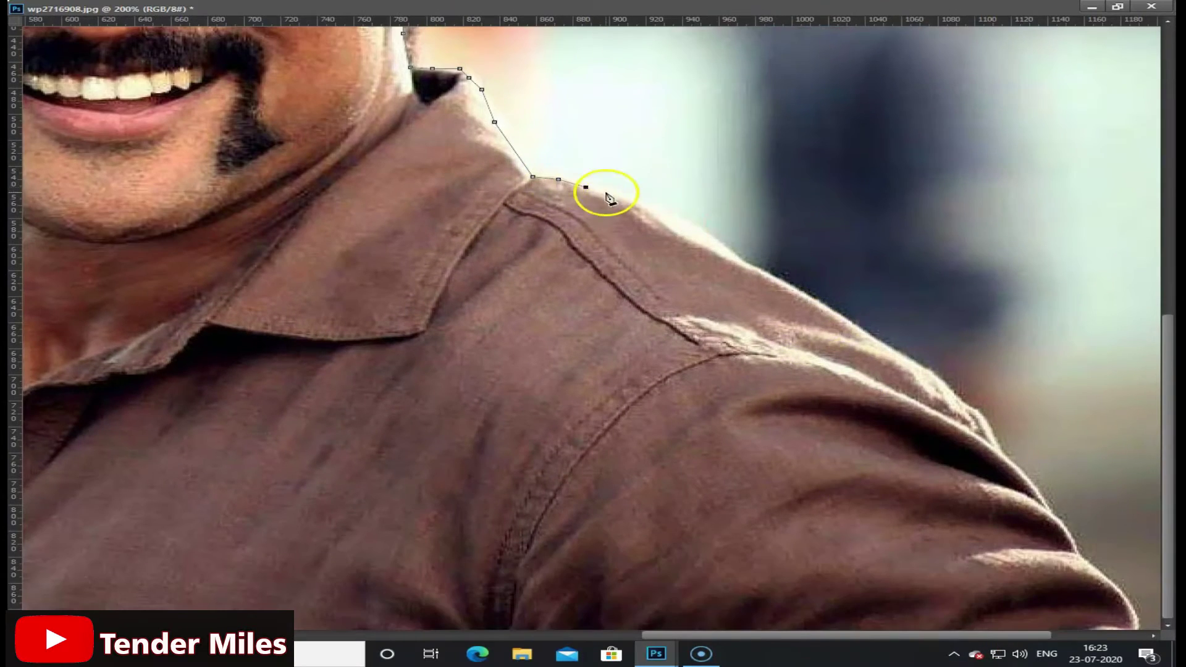
mouse_move(608, 196)
left_mouse_down()
mouse_move(970, 406)
mouse_move(1140, 624)
left_mouse_up()
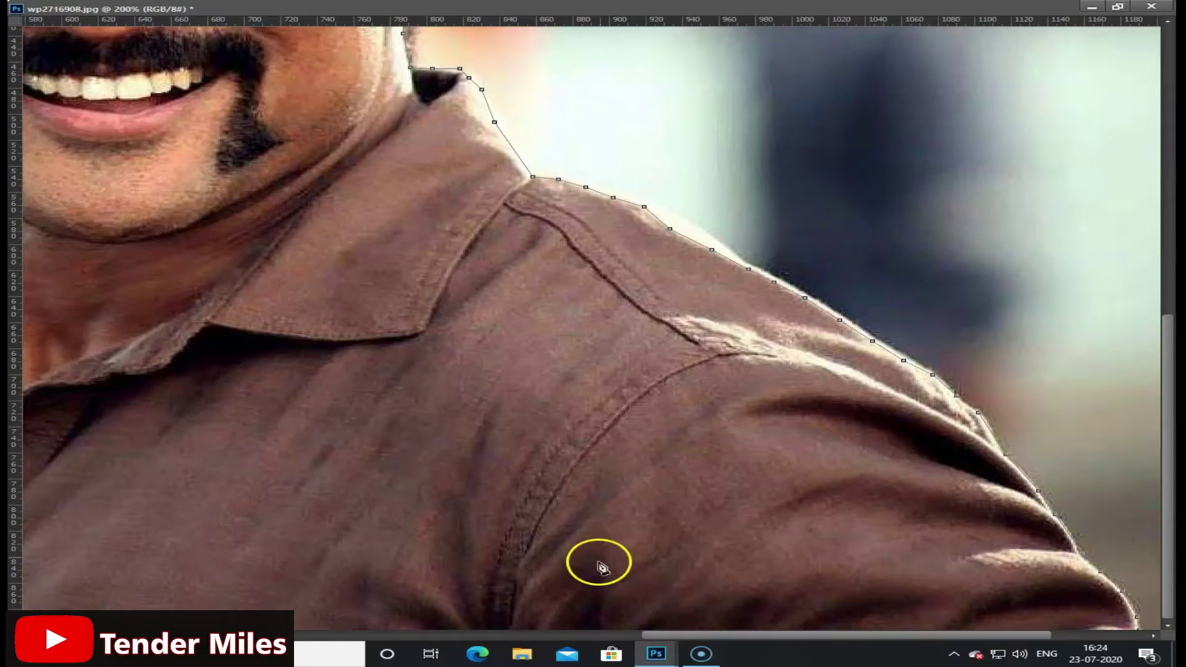
Step: Carry the path across the photo's bottom edge to the shirt's opposite side and place the first points up the sleeve
key("ctrl+minus")
left_click(305, 620)
key("ctrl+plus")
key("ctrl+plus")
scroll(342, 425, "down", 5)
left_click_drag(679, 635, 492, 635)
left_click(530, 579)
left_click(543, 546)
left_click(535, 529)
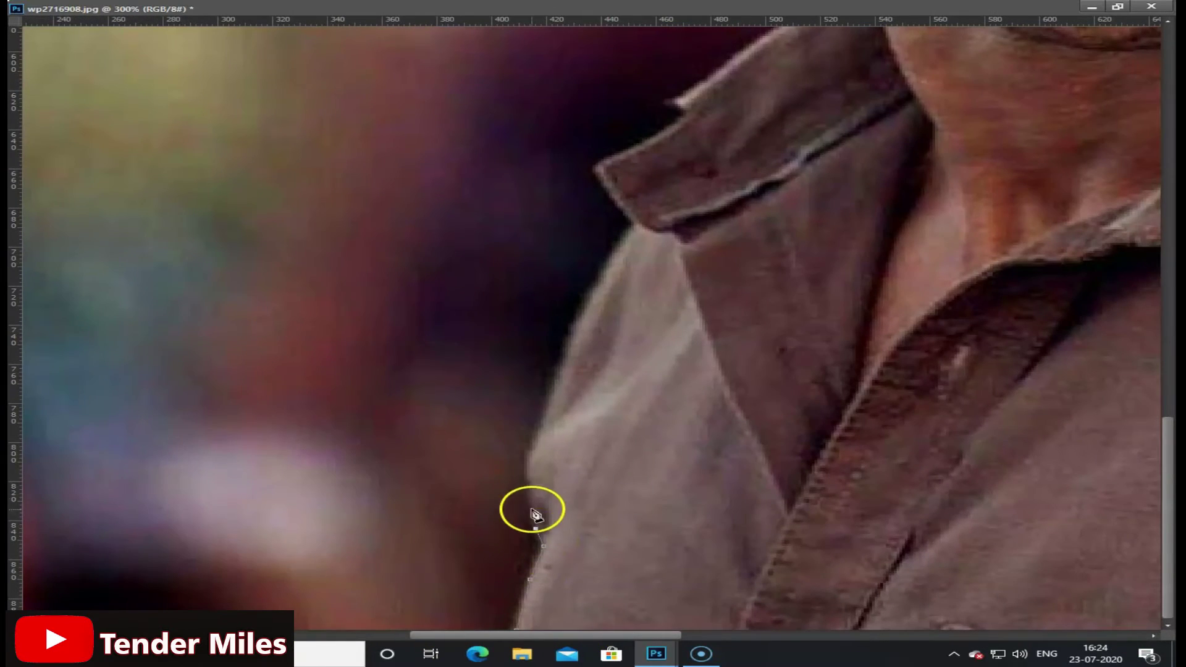
Step: Trace the path up the image-left sleeve and shoulder to the underside of the collar
left_click(539, 441)
left_click(552, 406)
left_click(563, 366)
left_click(577, 329)
left_click(590, 300)
left_click(604, 275)
left_click(638, 226)
Step: Trace the path around the image-left collar tip and up the collar's outer edge toward the neck
scroll(637, 226, "up", 3)
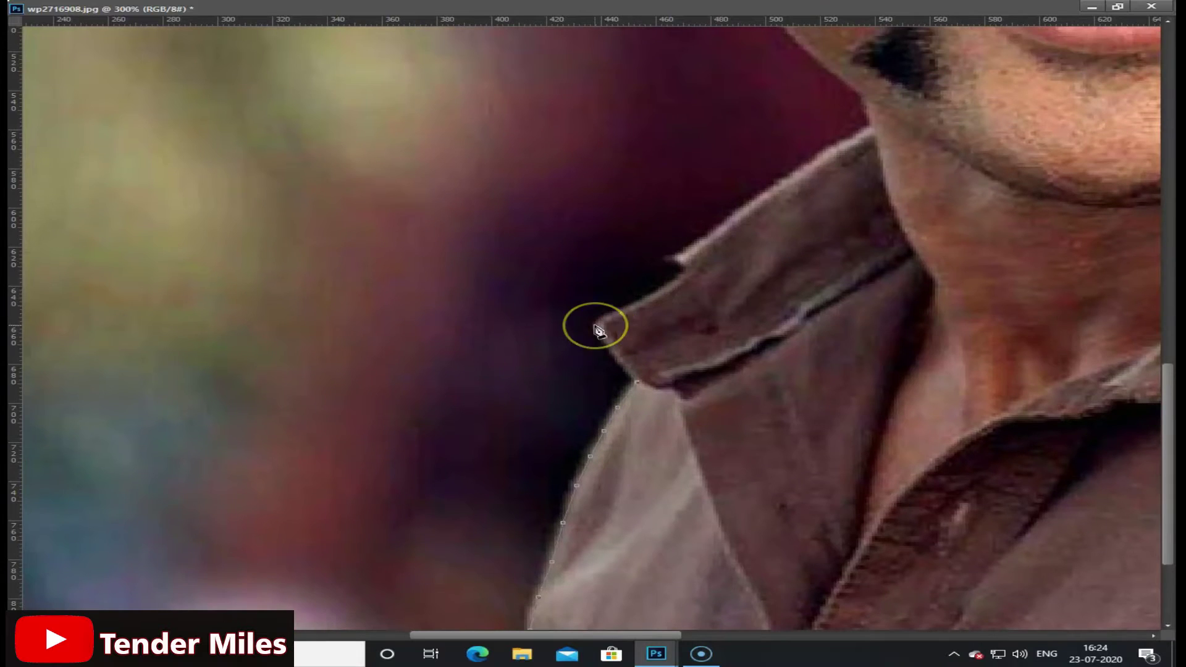
left_click(596, 325)
left_click(628, 305)
left_click(656, 291)
left_click(687, 272)
left_click(670, 261)
left_click(719, 224)
scroll(741, 278, "up", 3)
left_click(763, 382)
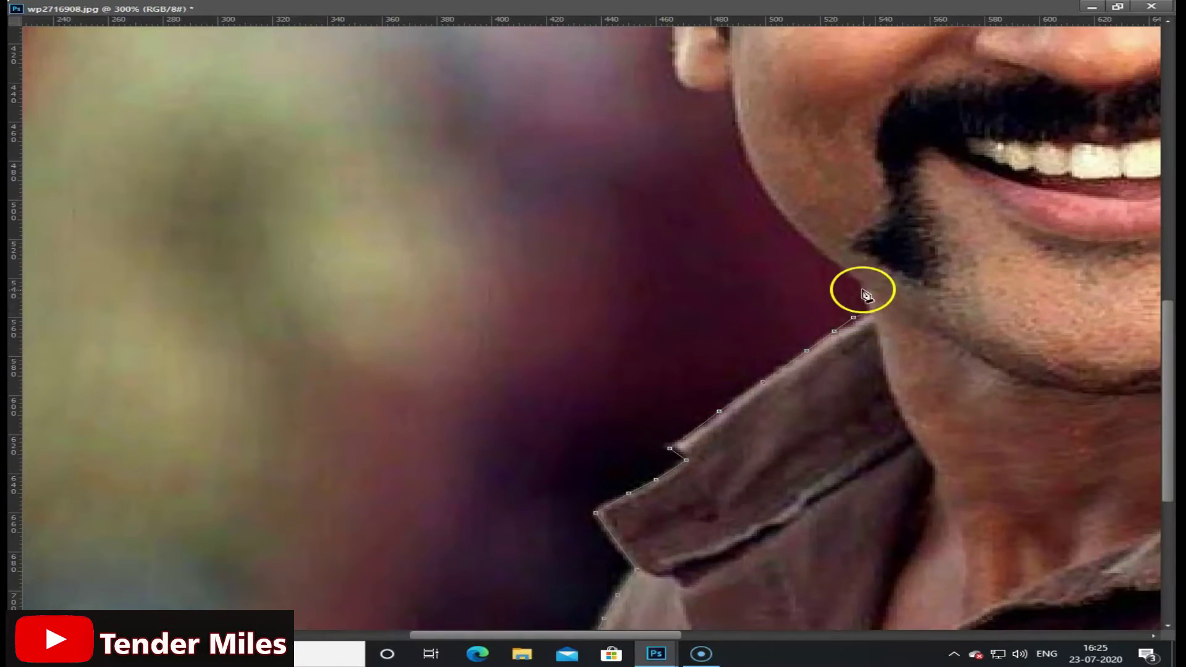
Step: Continue the path from the collar up along the jaw and cheek toward the earlobe
left_click(862, 286)
scroll(861, 286, "up", 3)
left_click(823, 432)
left_click(798, 411)
left_click(776, 383)
left_click(760, 355)
left_click(747, 328)
left_click(737, 304)
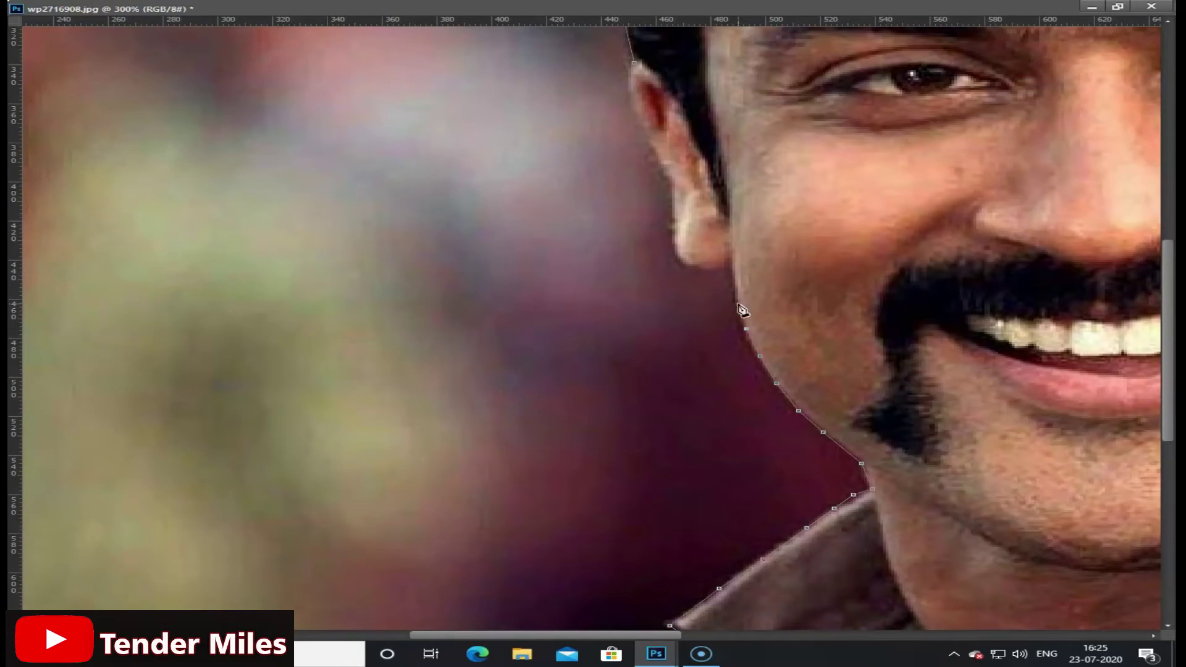
Step: Trace around the image-left ear and close the path at its starting point below the hair
left_click(686, 265)
left_click(675, 248)
left_click(676, 233)
left_click(675, 215)
left_click(675, 202)
left_click(675, 186)
left_click(667, 176)
scroll(667, 176, "up", 2)
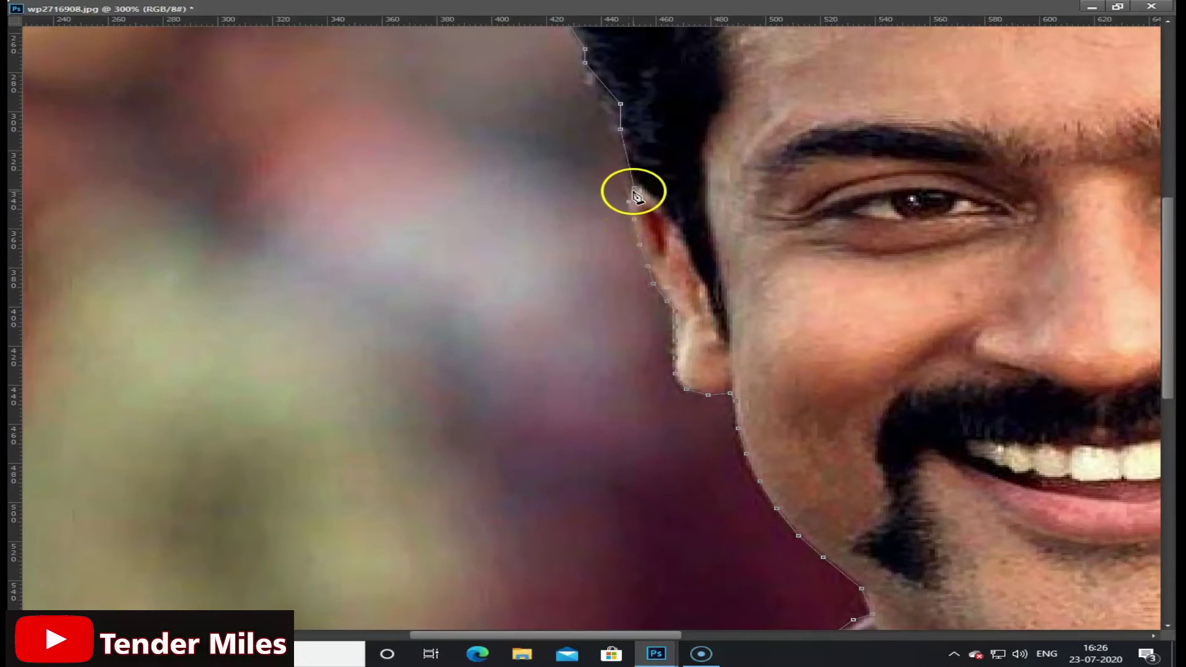
left_click(635, 188)
Step: Mask out the photo's background by adding a vector mask from the current path
left_click(1118, 6)
key("ctrl+minus")
key("ctrl+minus")
key("ctrl+minus")
left_click_drag(569, 49, 576, 50)
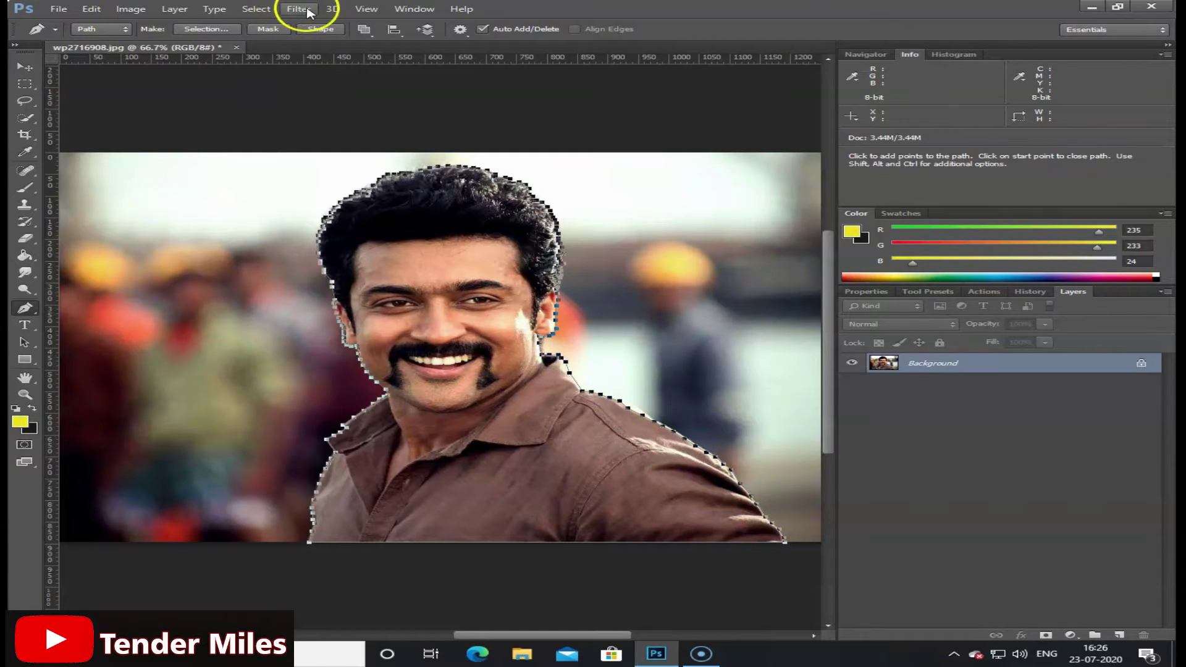
left_click(176, 9)
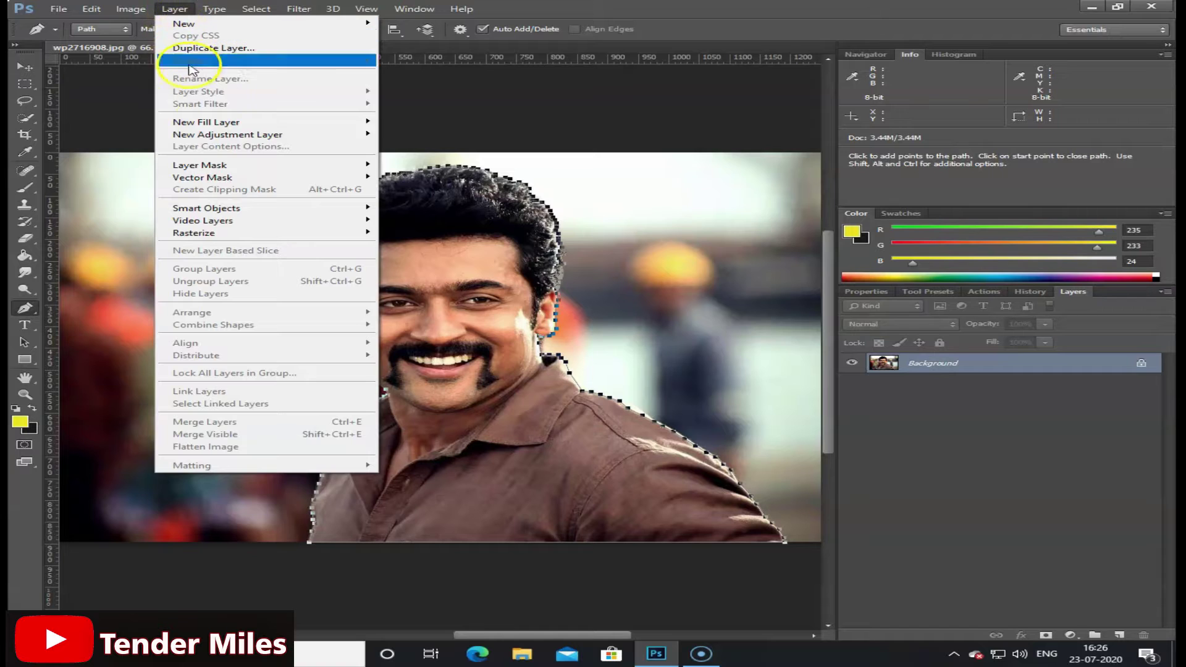
mouse_move(310, 180)
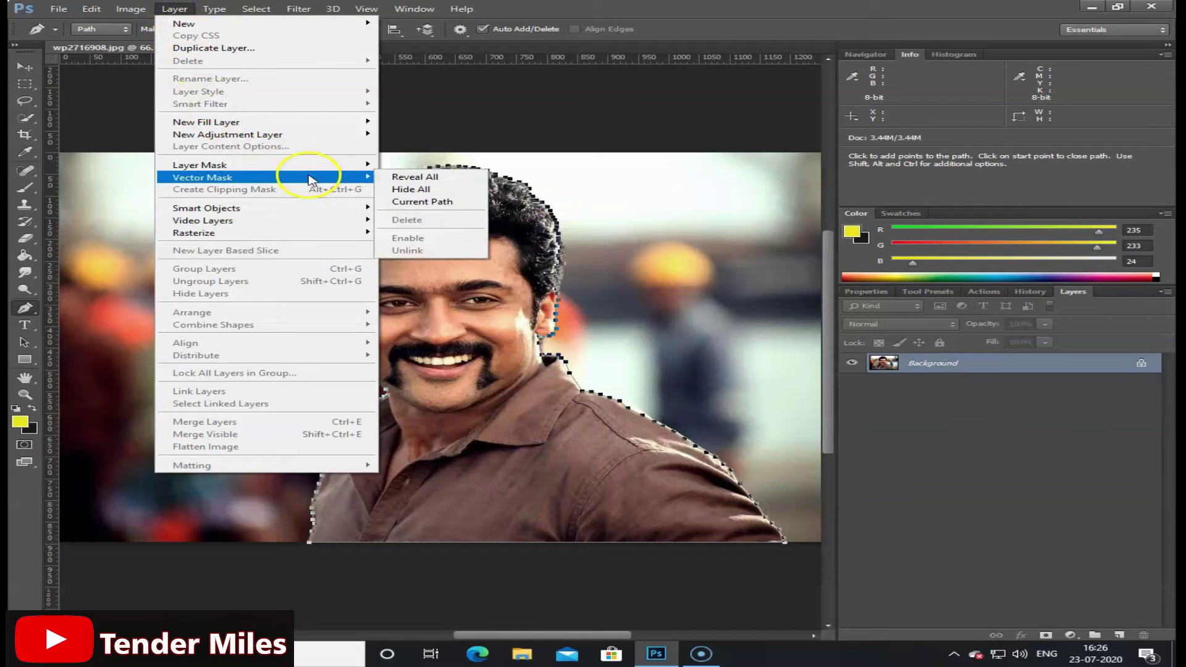
left_click(432, 202)
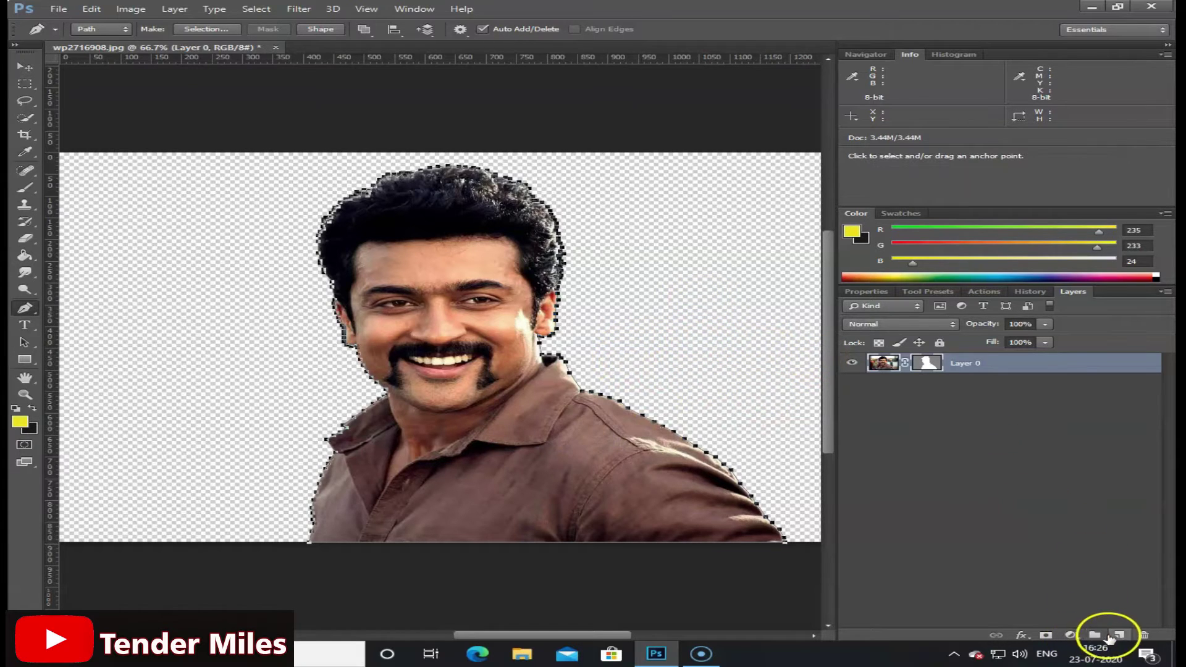
Step: Add a new layer beneath the masked portrait and fill it with yellow (RGB 241, 239, 70)
left_click(1119, 635, "ctrl")
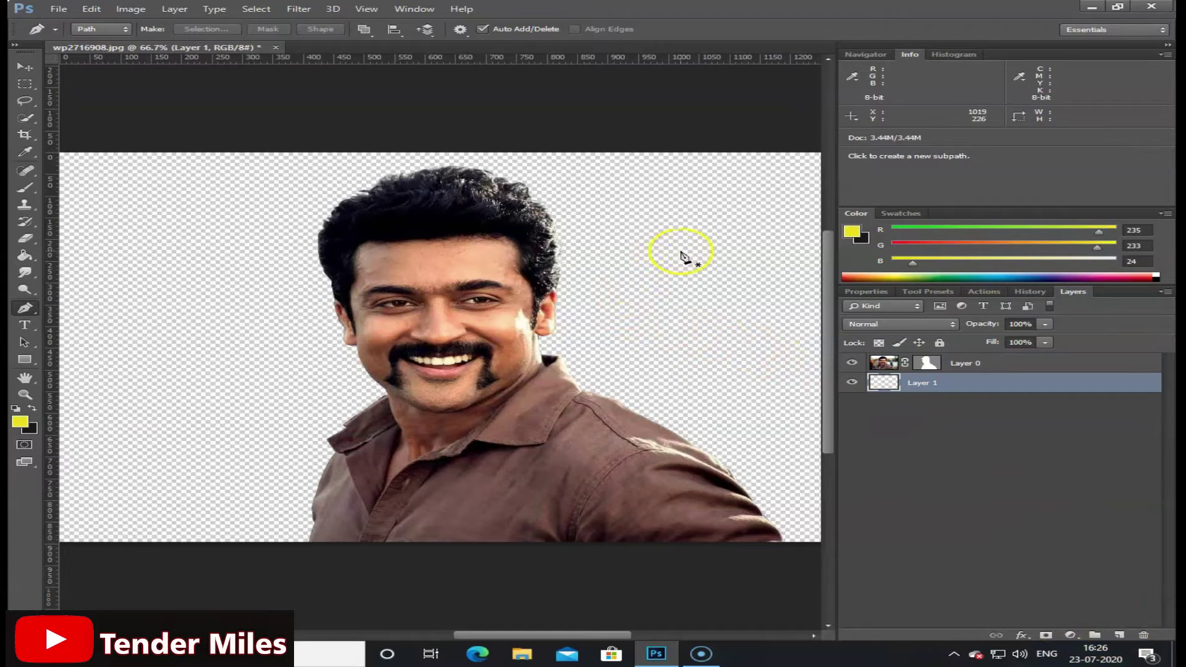
left_click(29, 259)
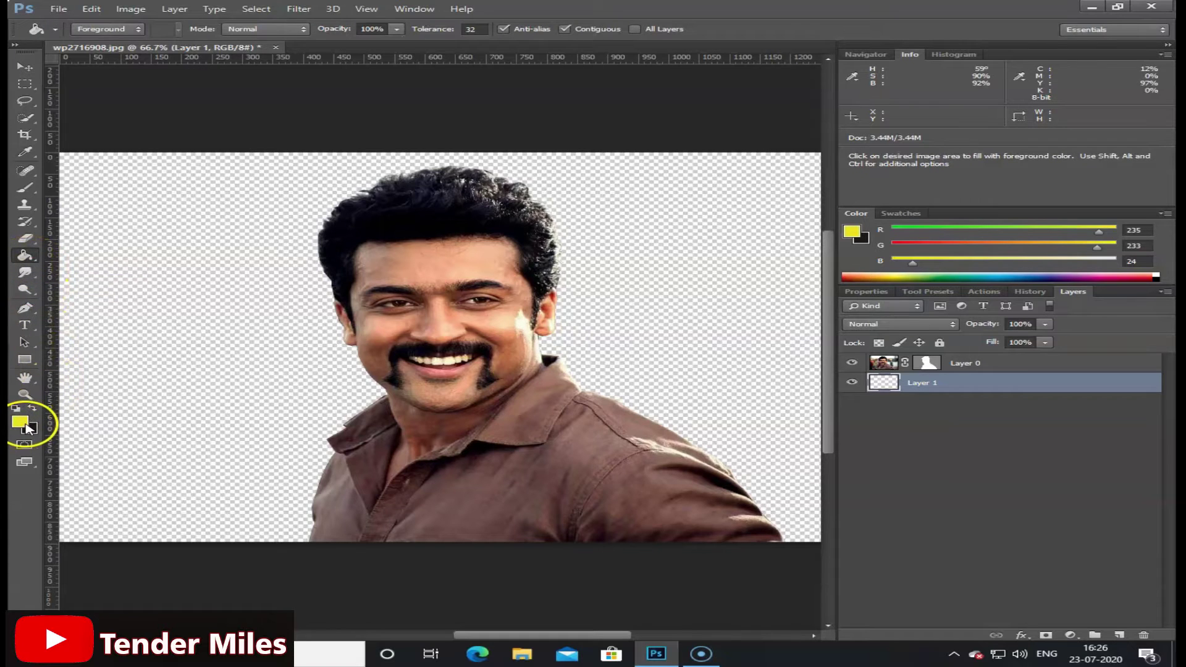
left_click(22, 423)
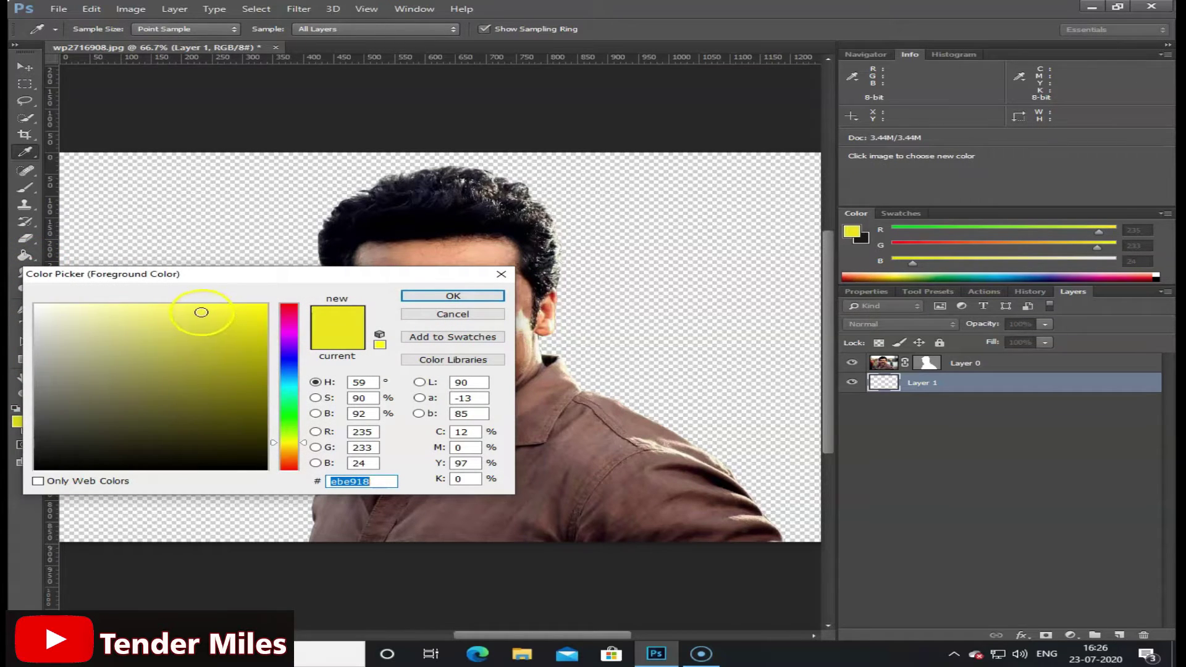
left_click(409, 298)
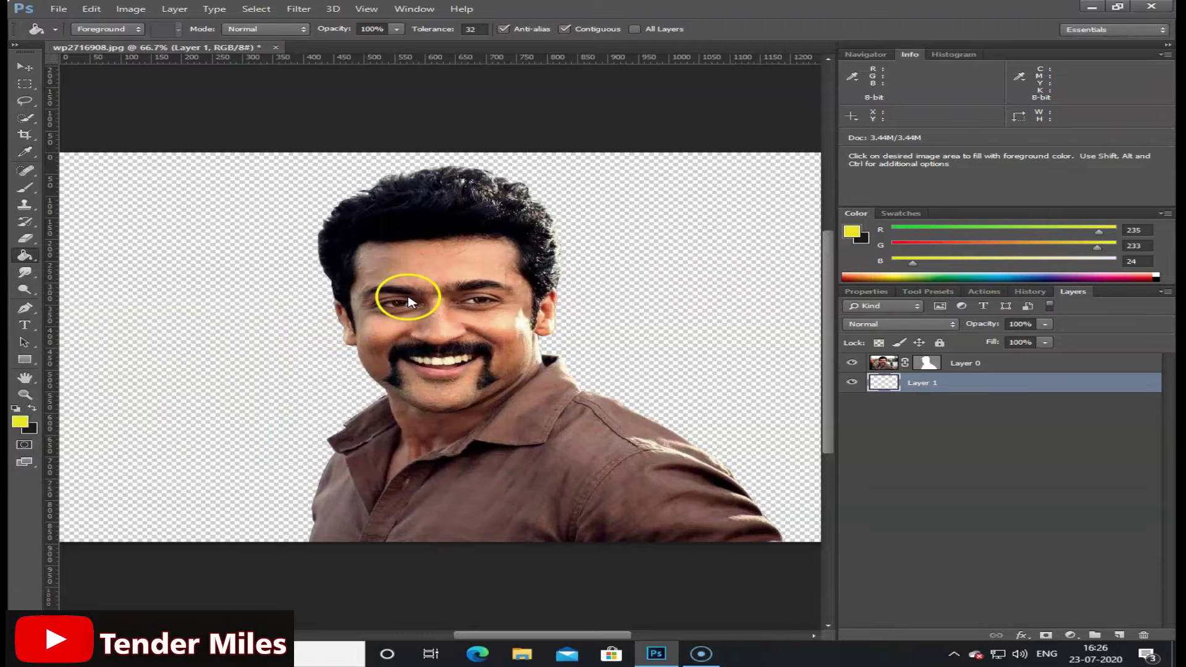
left_click(210, 328)
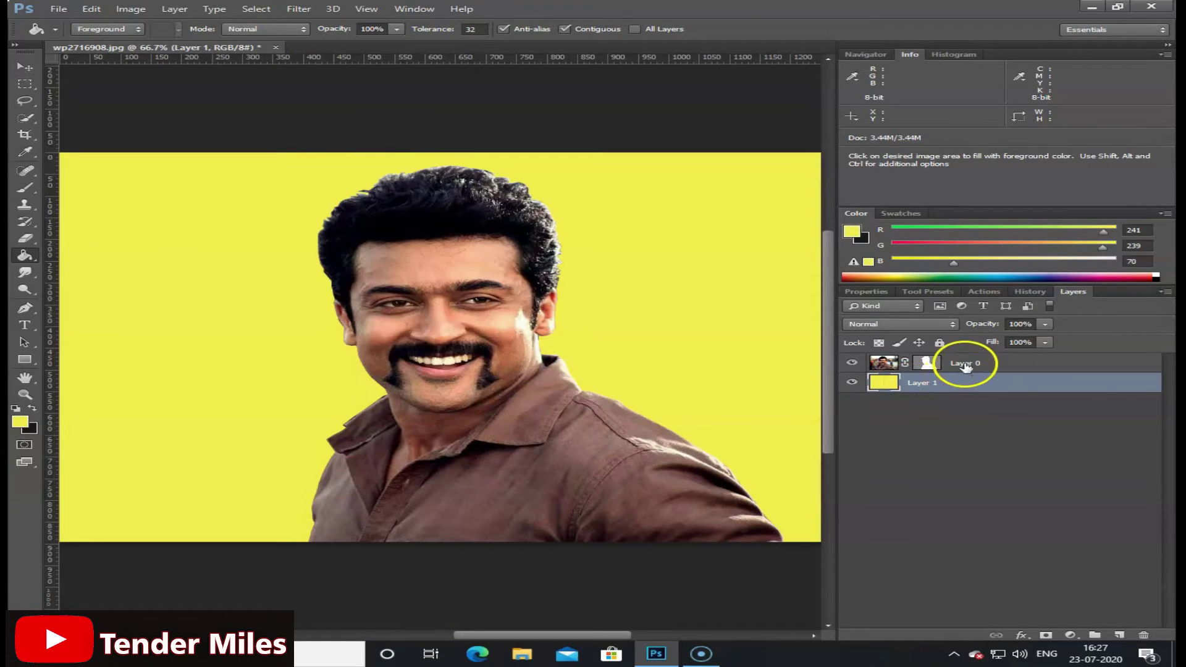
Step: Convert the masked portrait layer, Layer 0, to a smart object
left_click(1014, 363)
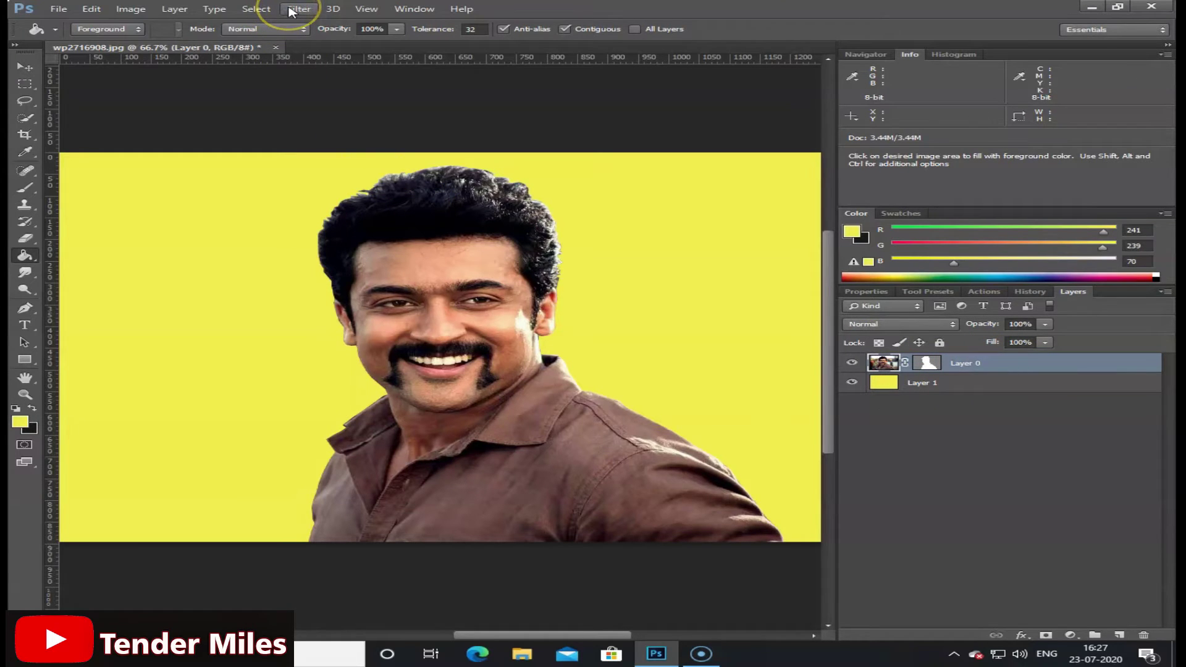
left_click(290, 9)
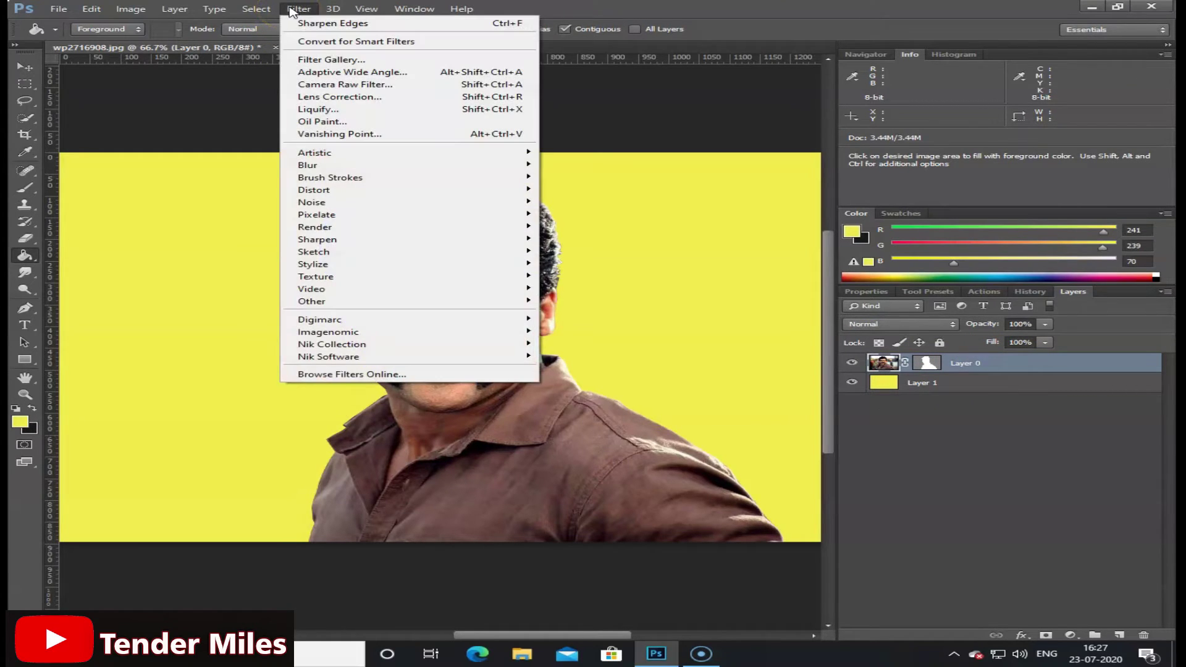
left_click(254, 9)
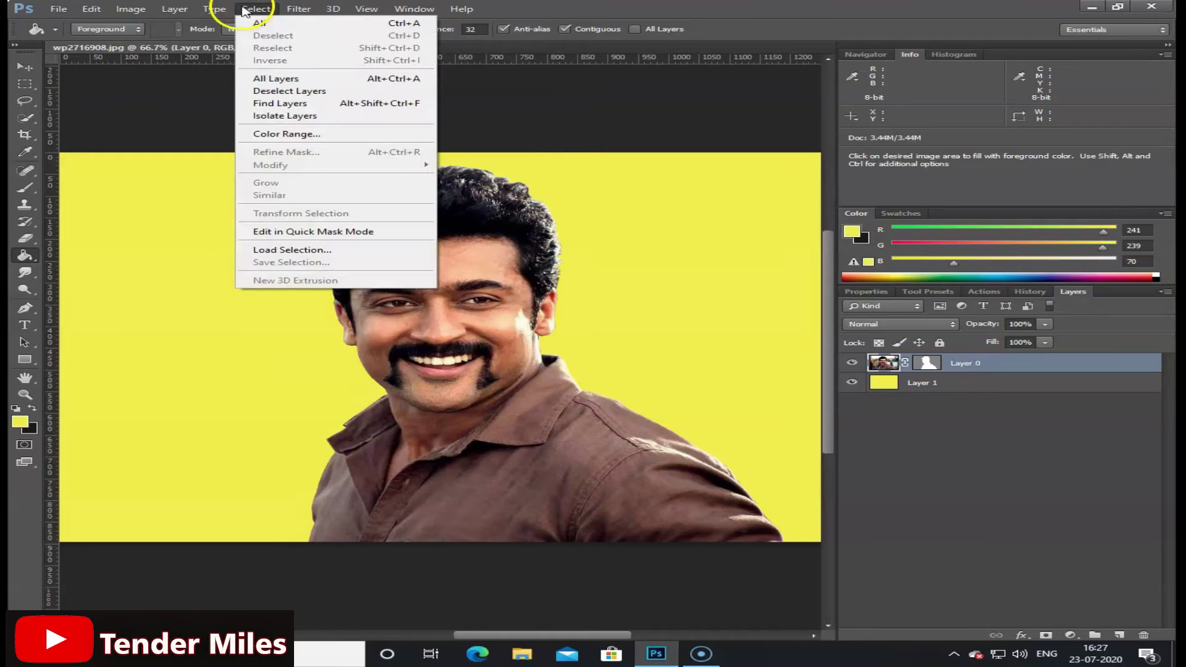
mouse_move(173, 10)
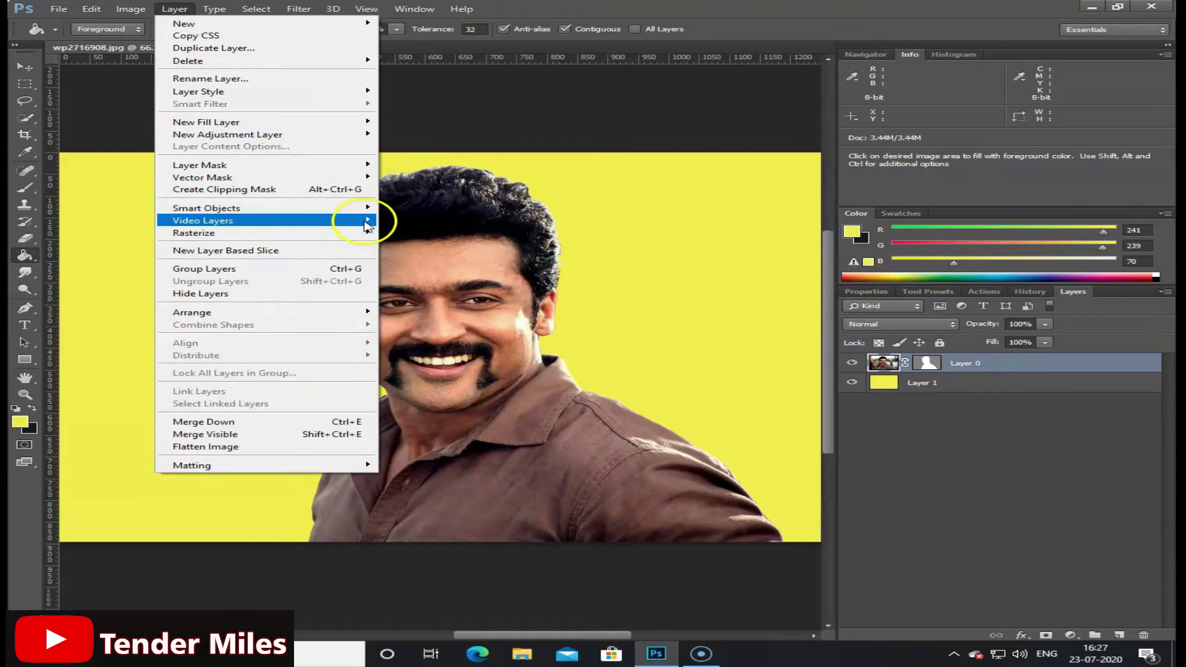
mouse_move(369, 208)
left_click(418, 208)
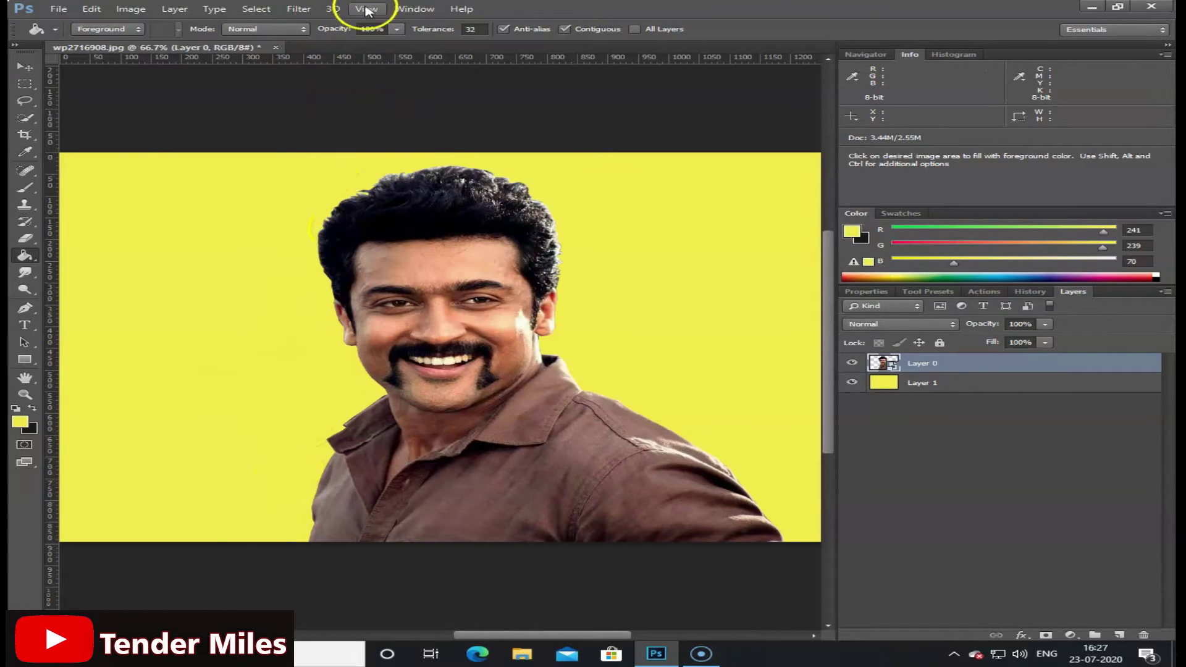
Step: Apply the Poster Edges filter to the portrait with Edge Thickness 0, Edge Intensity 0 and Posterization 4
left_click(298, 9)
left_click(323, 59)
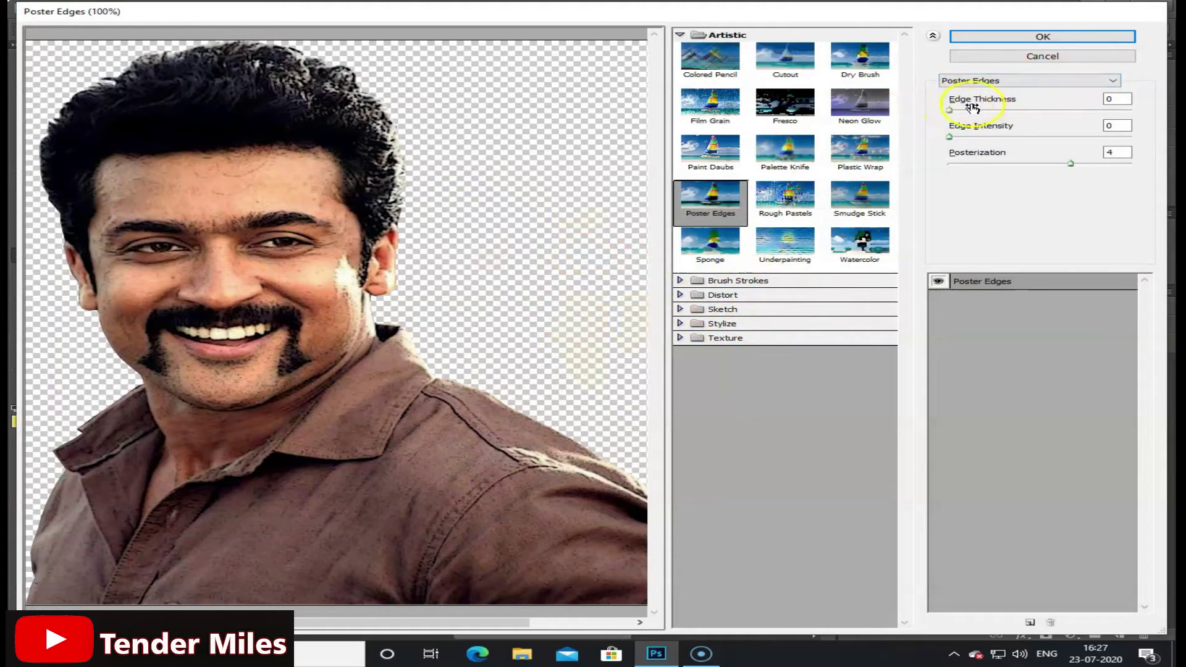
left_click(1017, 80)
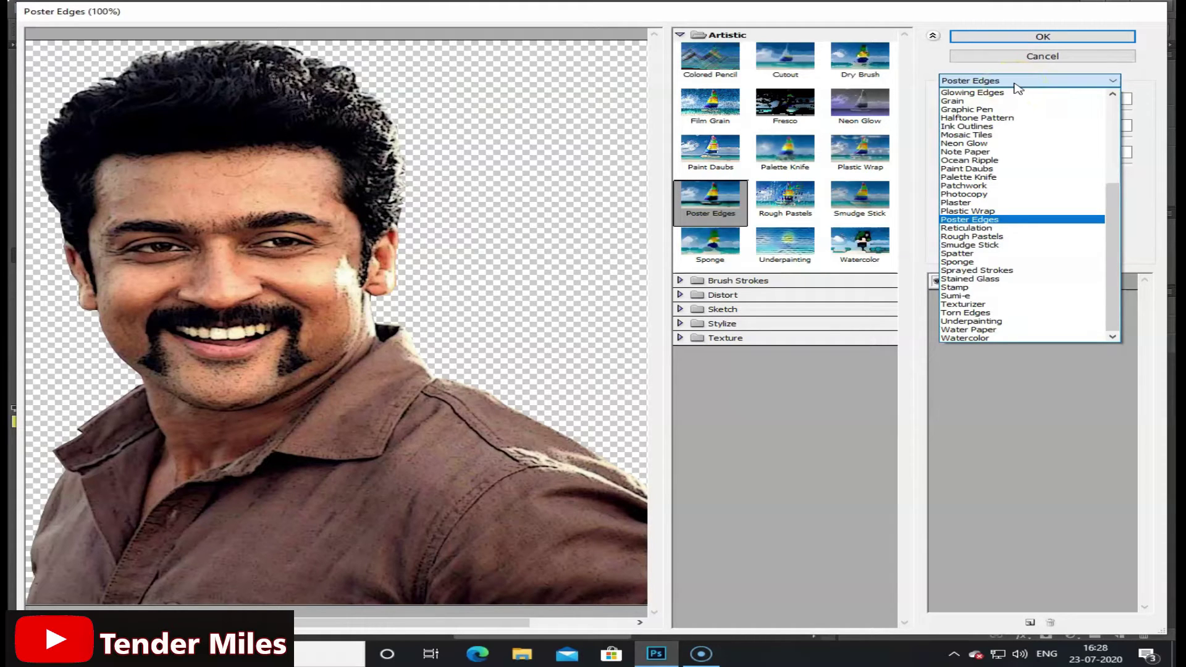
left_click(1016, 84)
left_click_drag(958, 111, 956, 111)
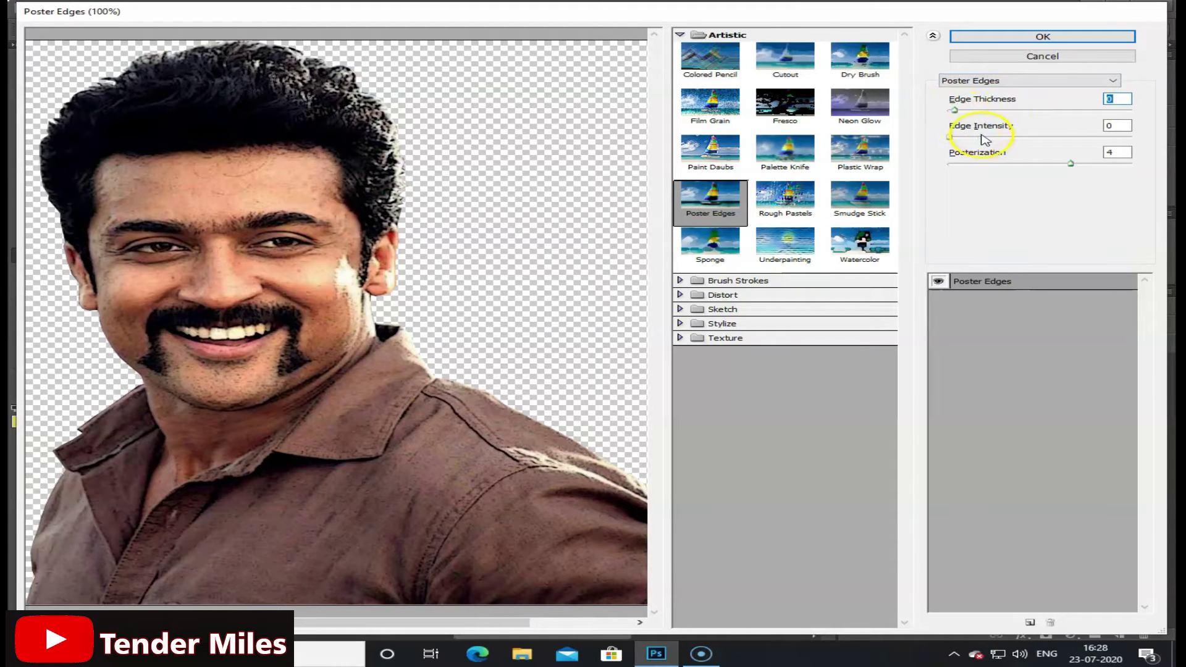
left_click(952, 137)
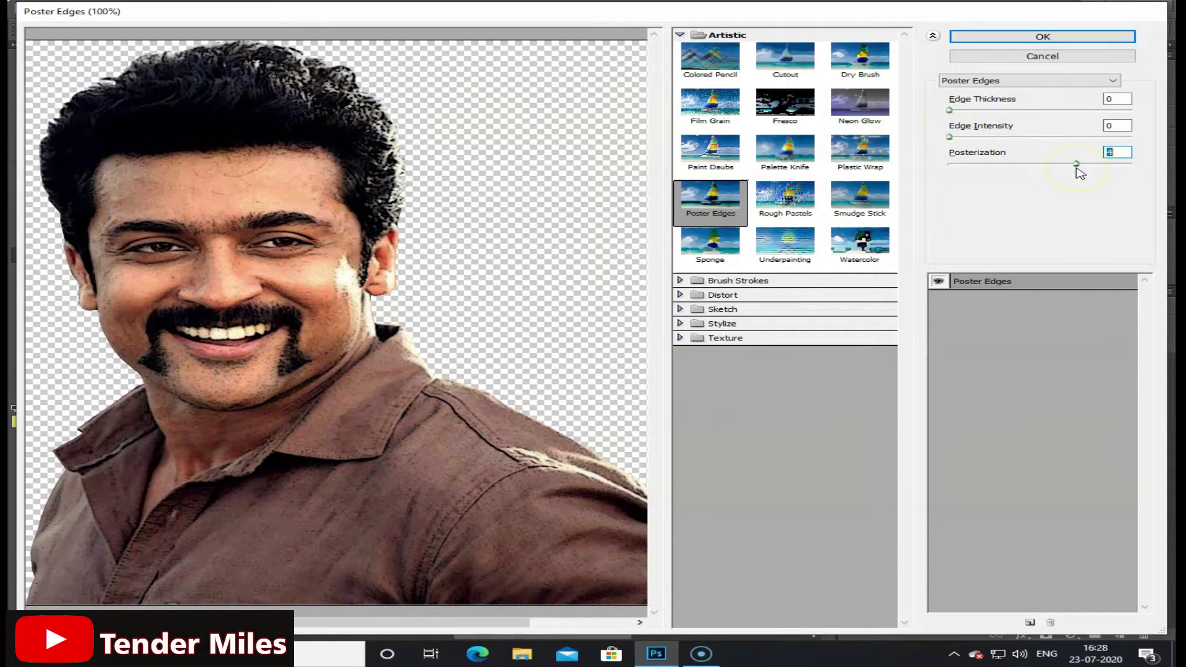
left_click(1097, 38)
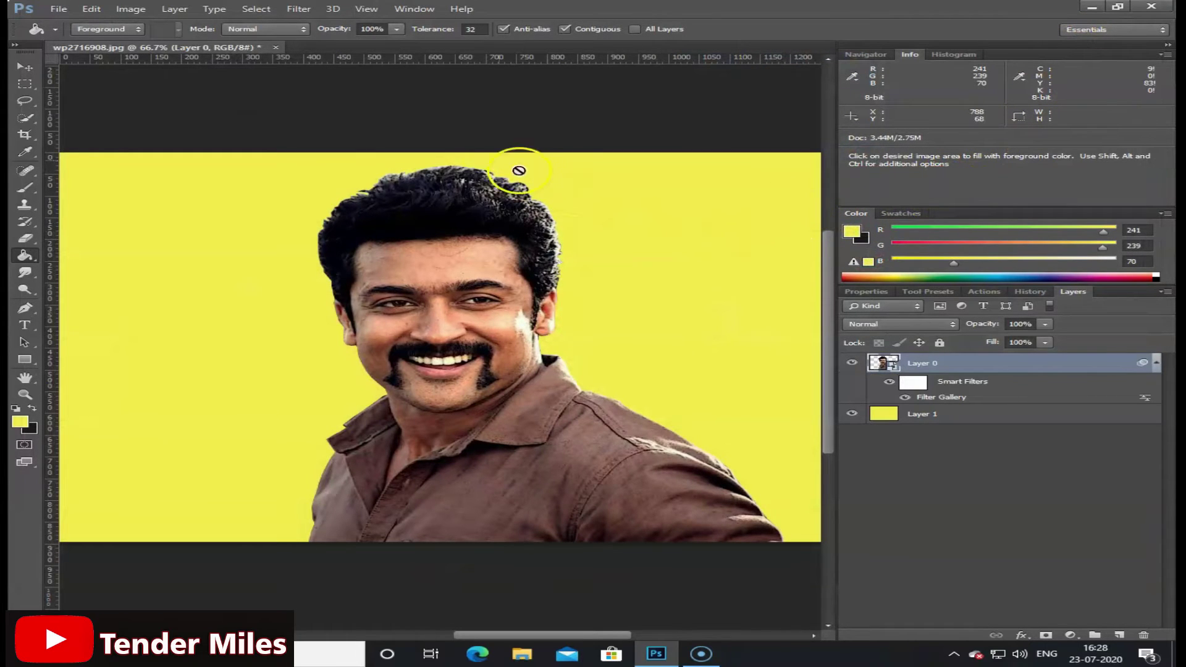
Step: Apply the Oil Paint filter to the portrait with Stylization 2.08, Scale 4.06 and Bristle Detail 7.9
left_click(299, 8)
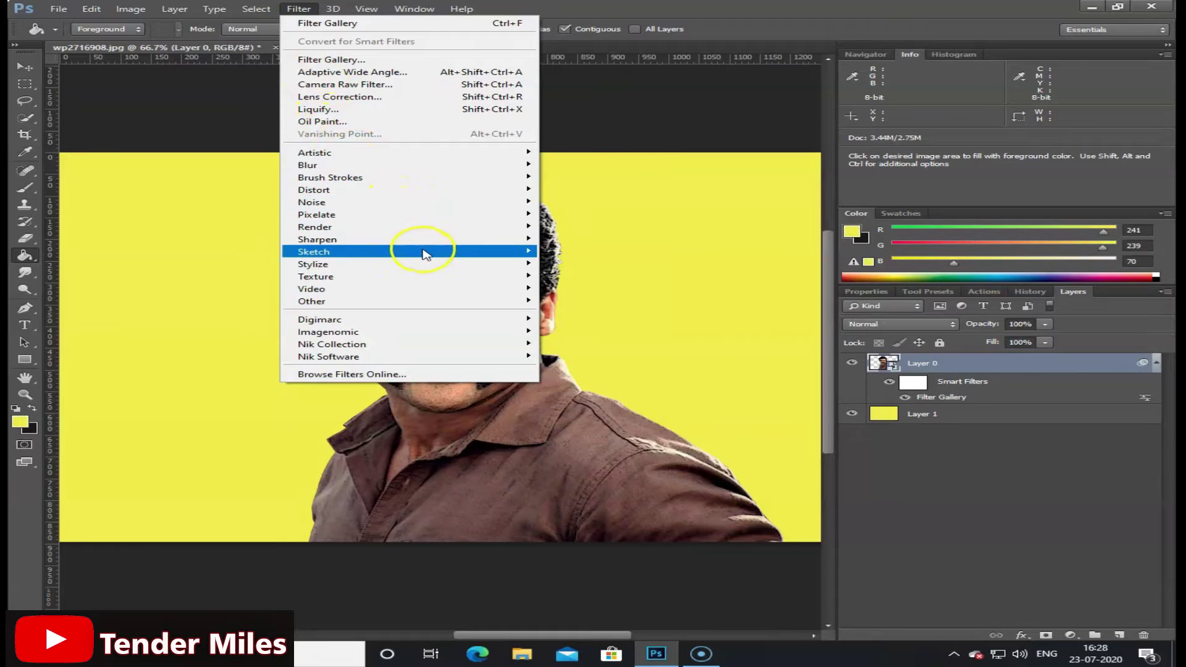
left_click(423, 121)
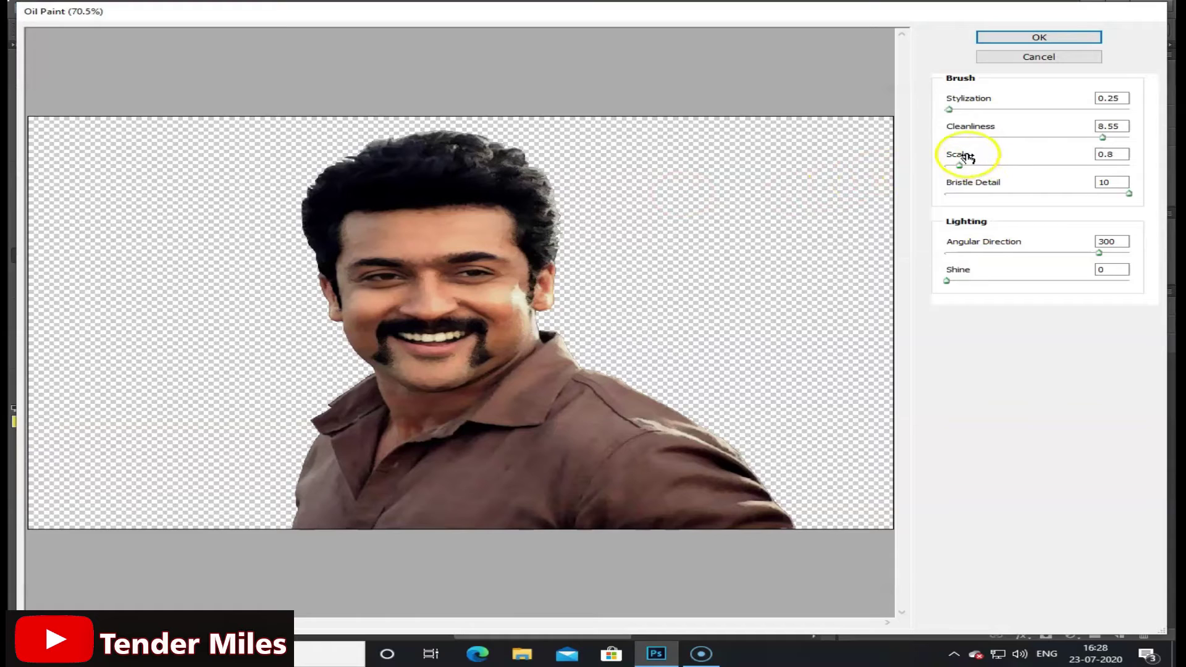
left_click_drag(949, 110, 974, 113)
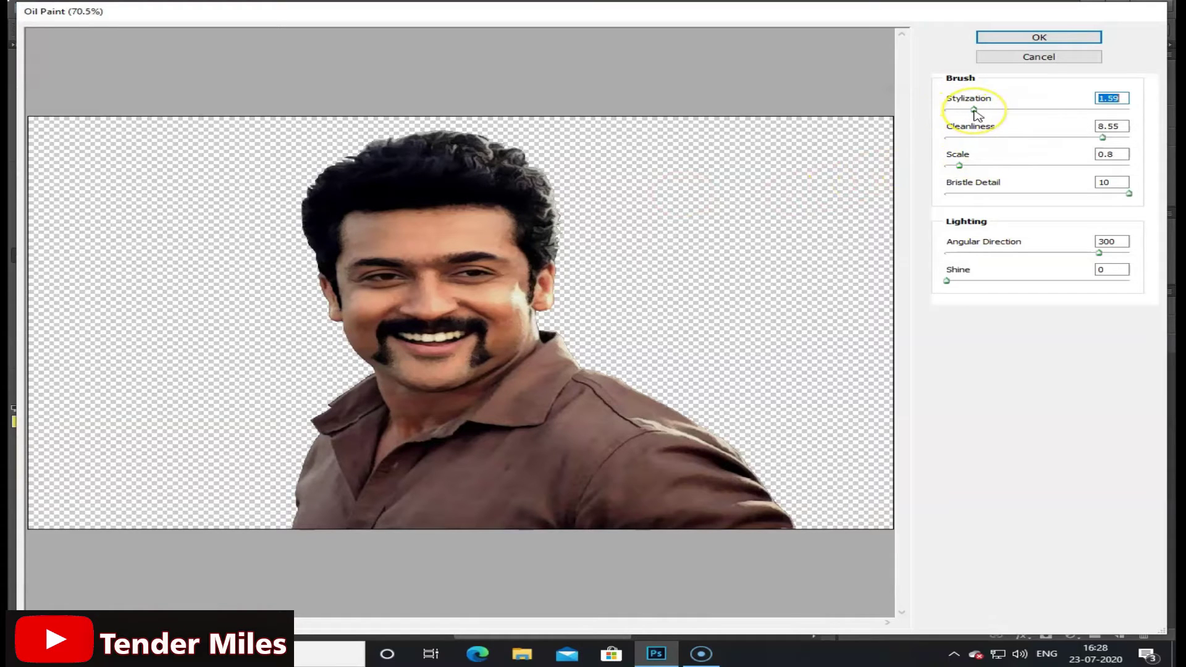
left_click_drag(959, 166, 1026, 169)
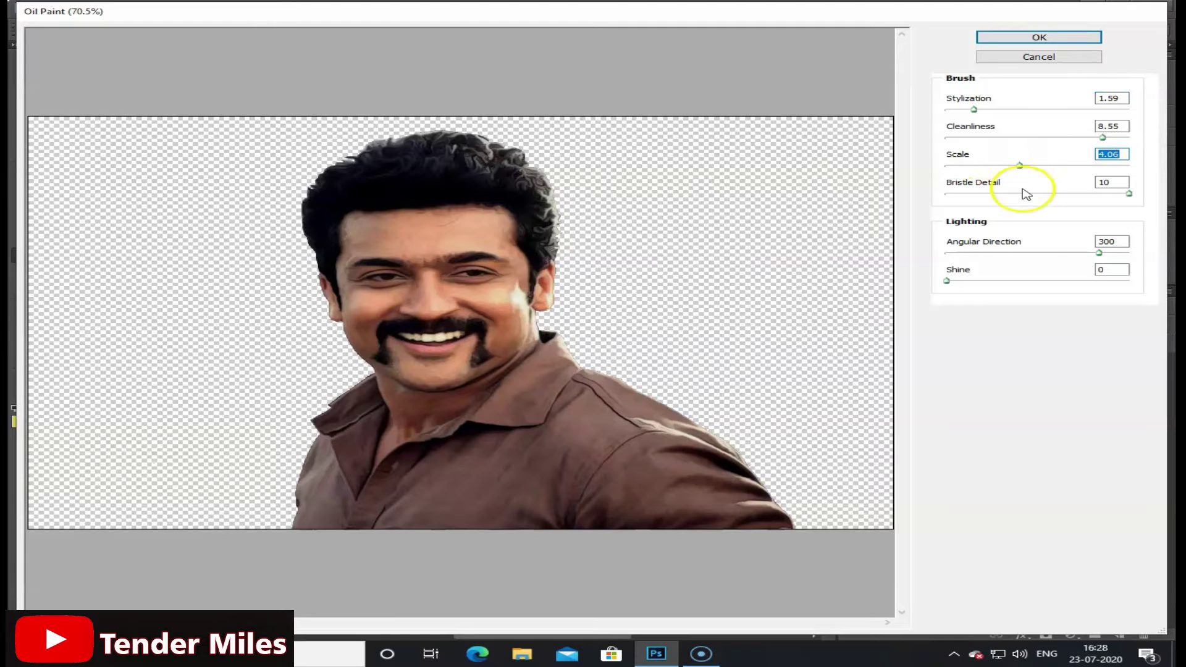
left_click_drag(1022, 192, 1091, 194)
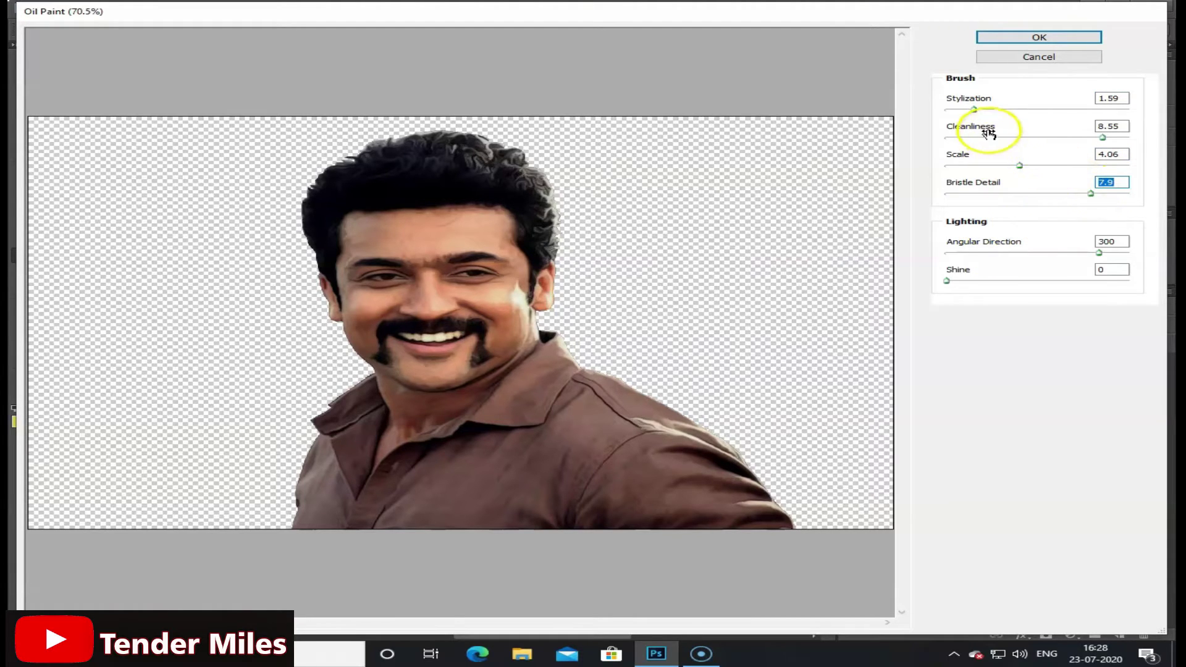
mouse_move(974, 109)
left_mouse_down()
mouse_move(1022, 116)
mouse_move(986, 116)
left_mouse_up()
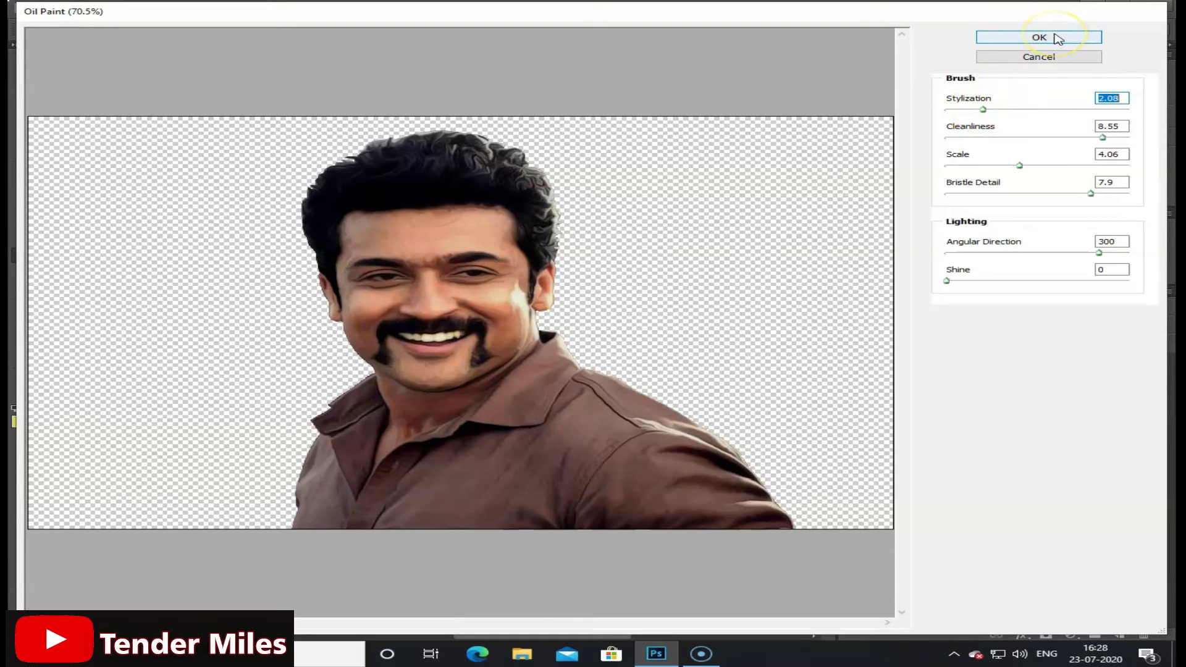
left_click(1007, 37)
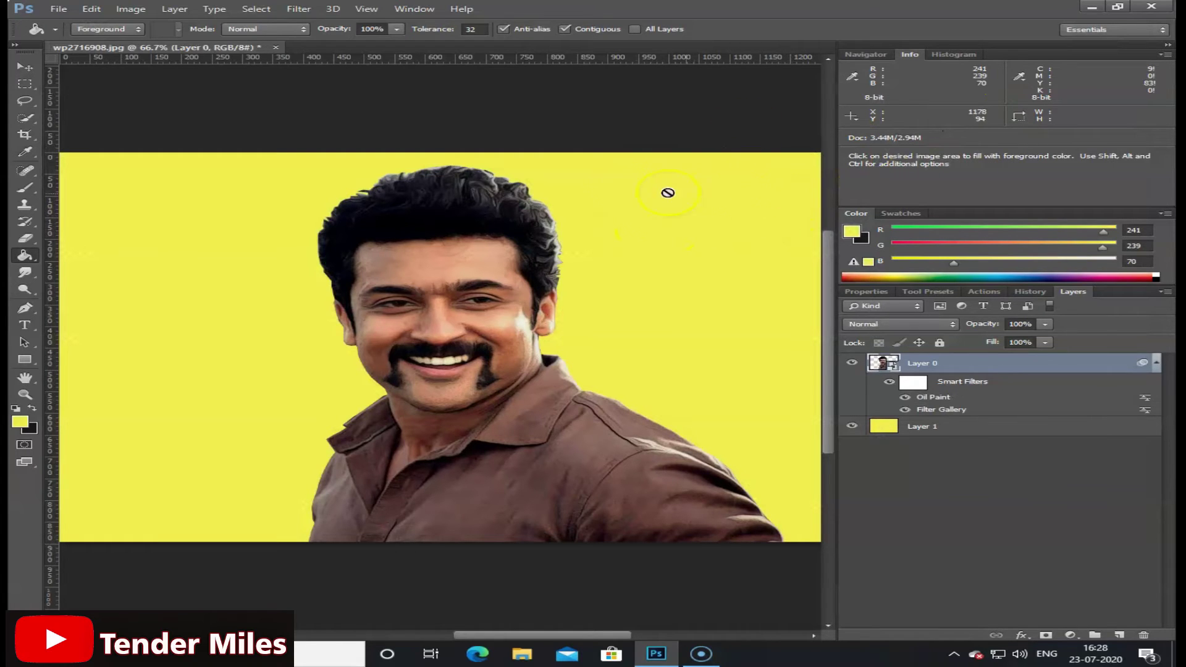
Step: Sharpen the portrait with the Unsharp Mask filter at Amount 127%, Radius 1.0 pixels and Threshold 0 levels
left_click(299, 10)
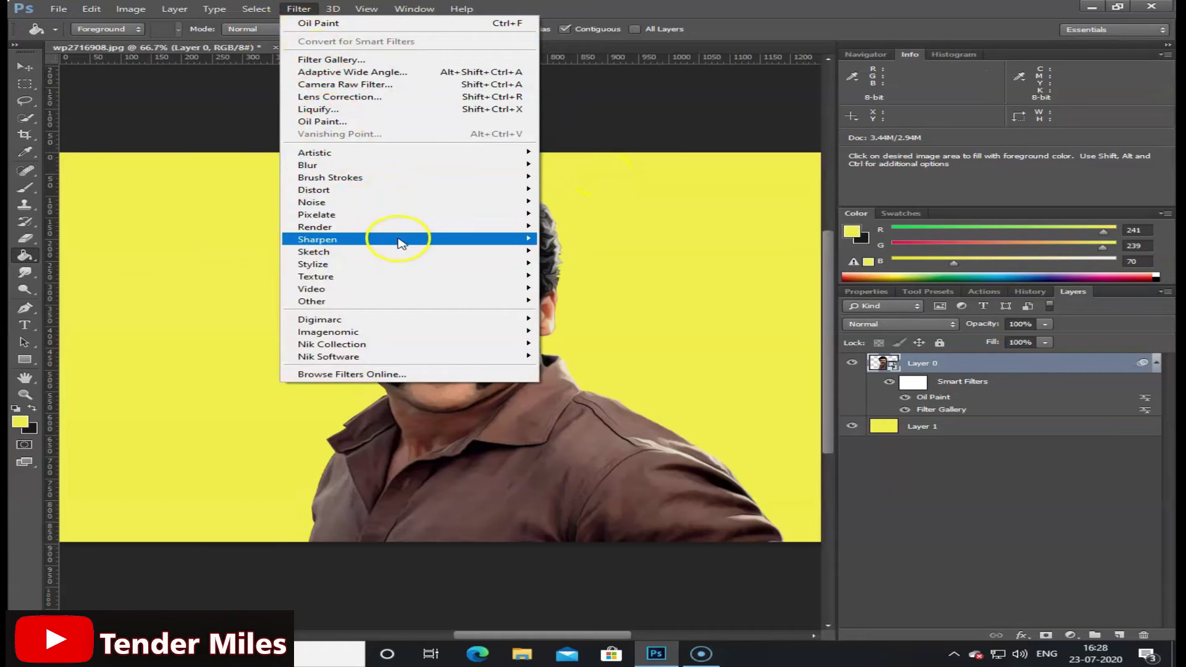
mouse_move(398, 241)
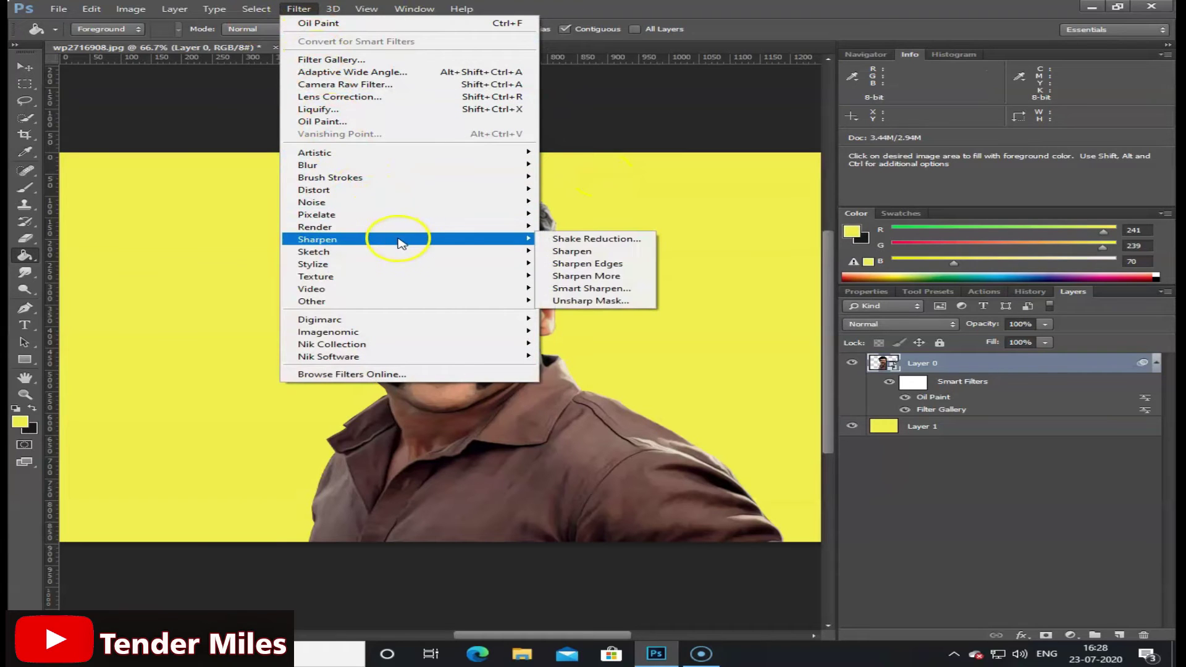
left_click(594, 301)
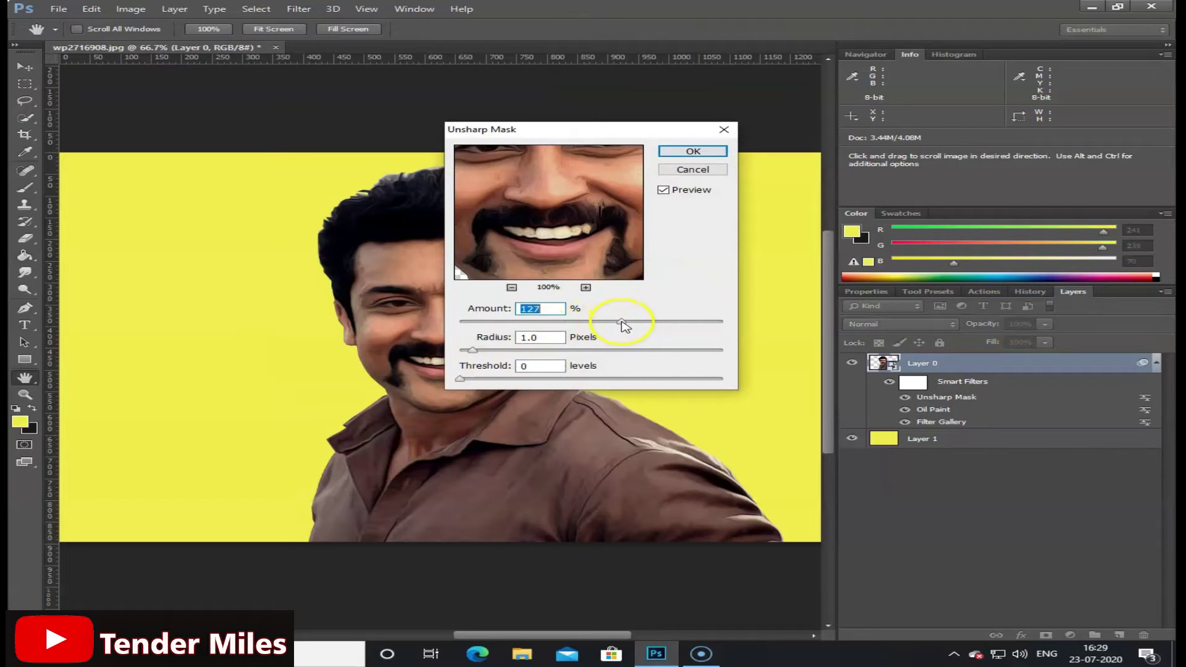
left_click(698, 153)
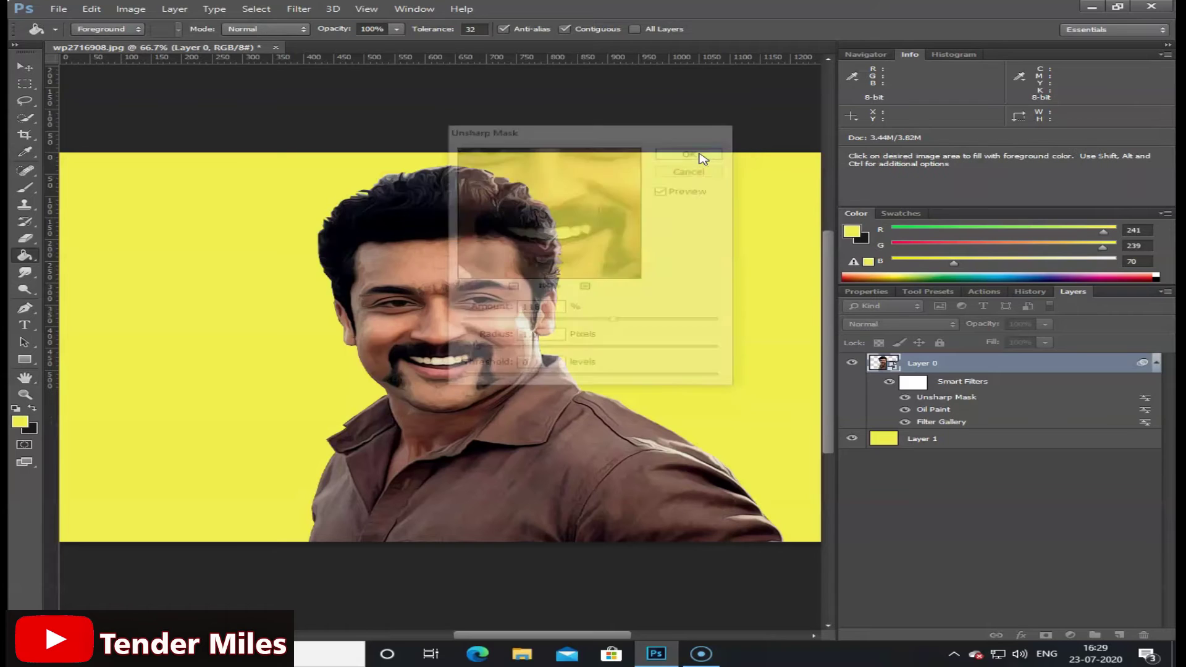
left_click(706, 193)
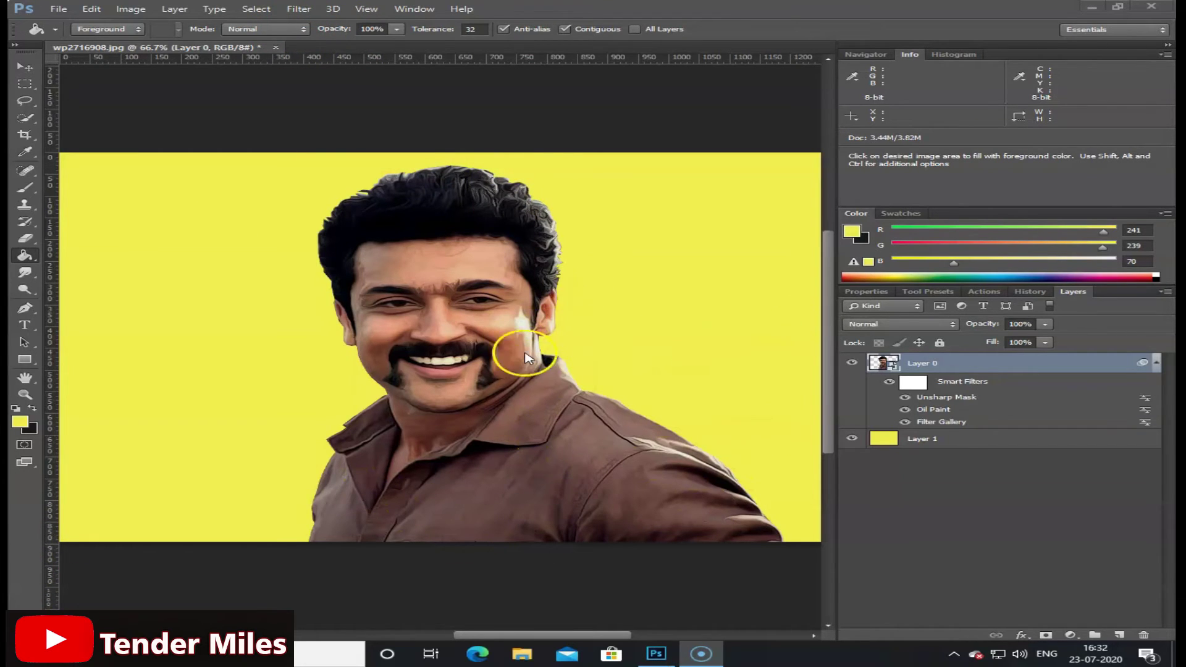
Step: Apply the Sharpen Edges filter to the portrait and set the blending mode of Layer 0 to Dissolve
left_click(299, 8)
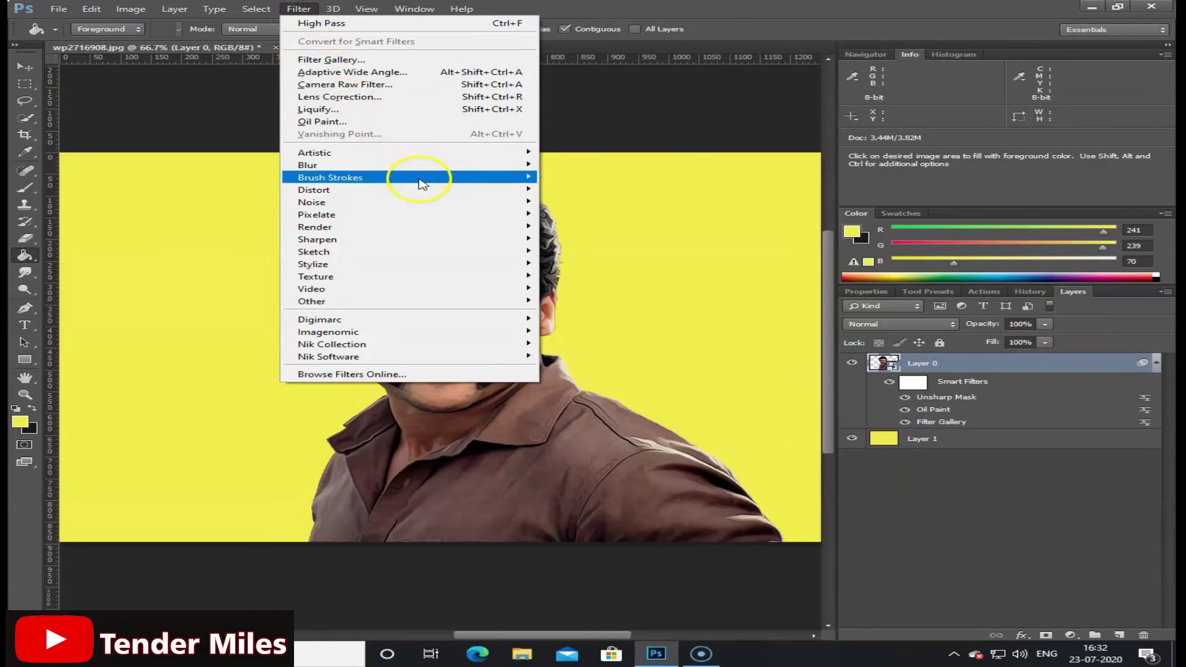
mouse_move(488, 241)
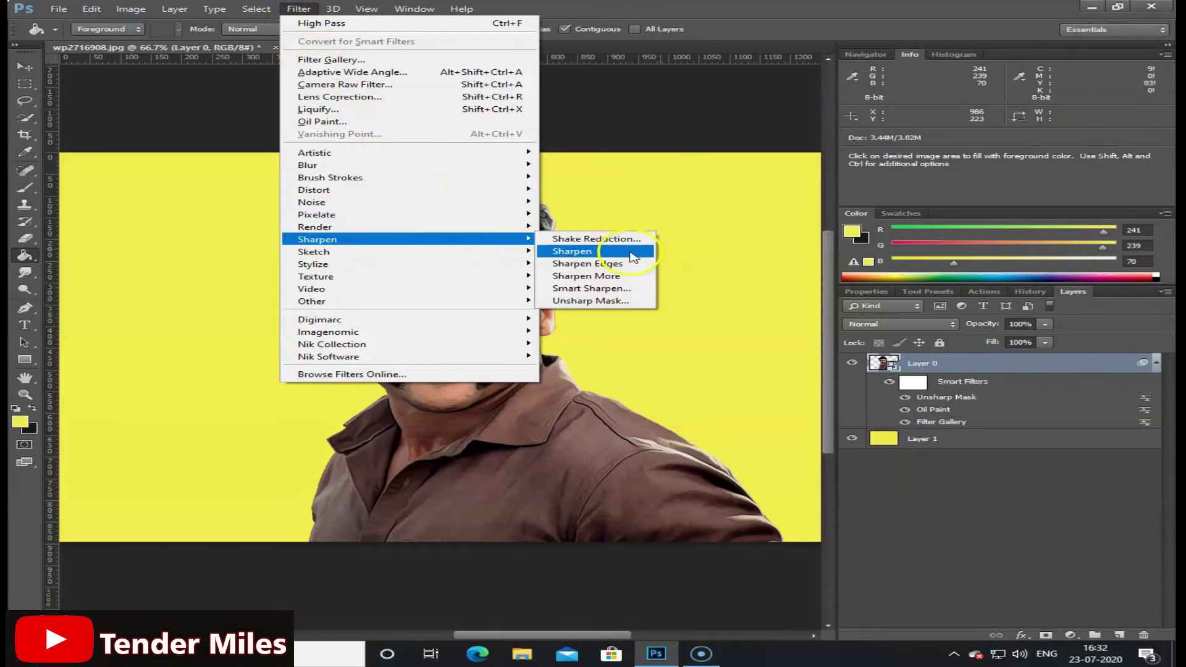
left_click(612, 263)
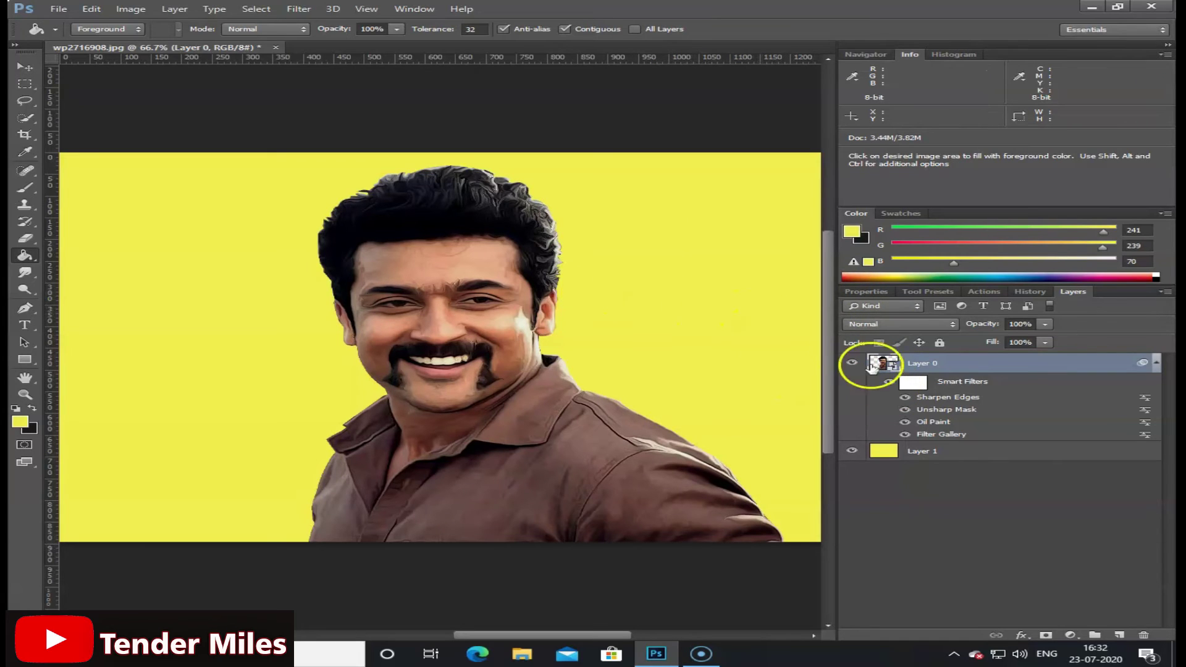
left_click(929, 327)
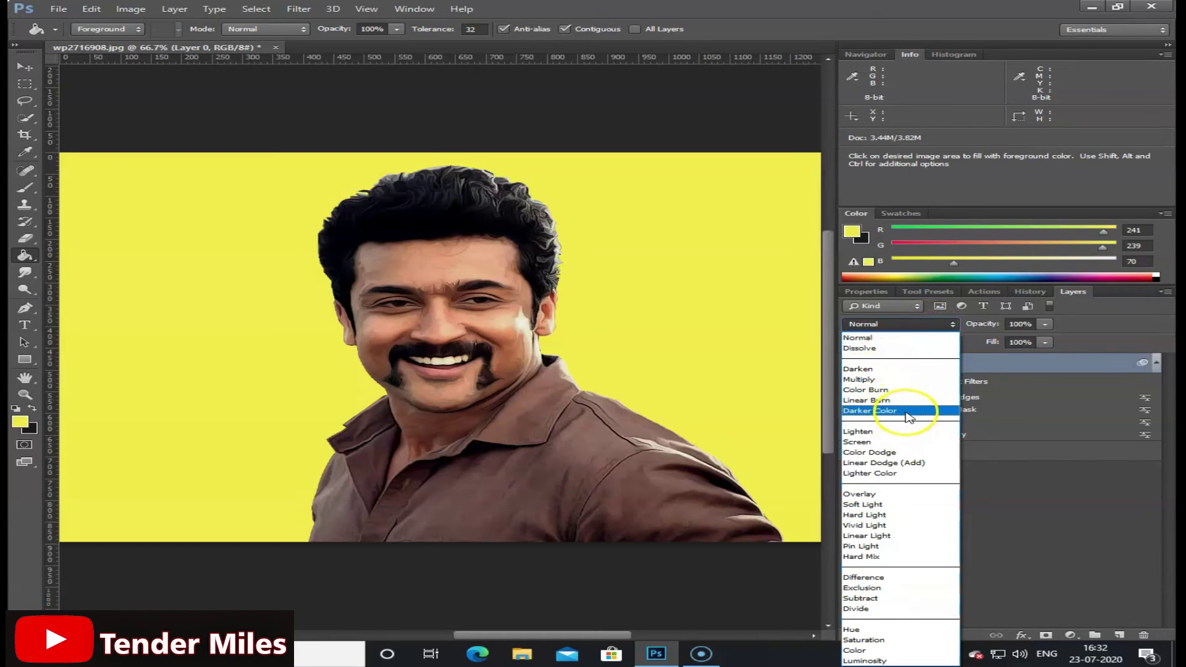
left_click(860, 348)
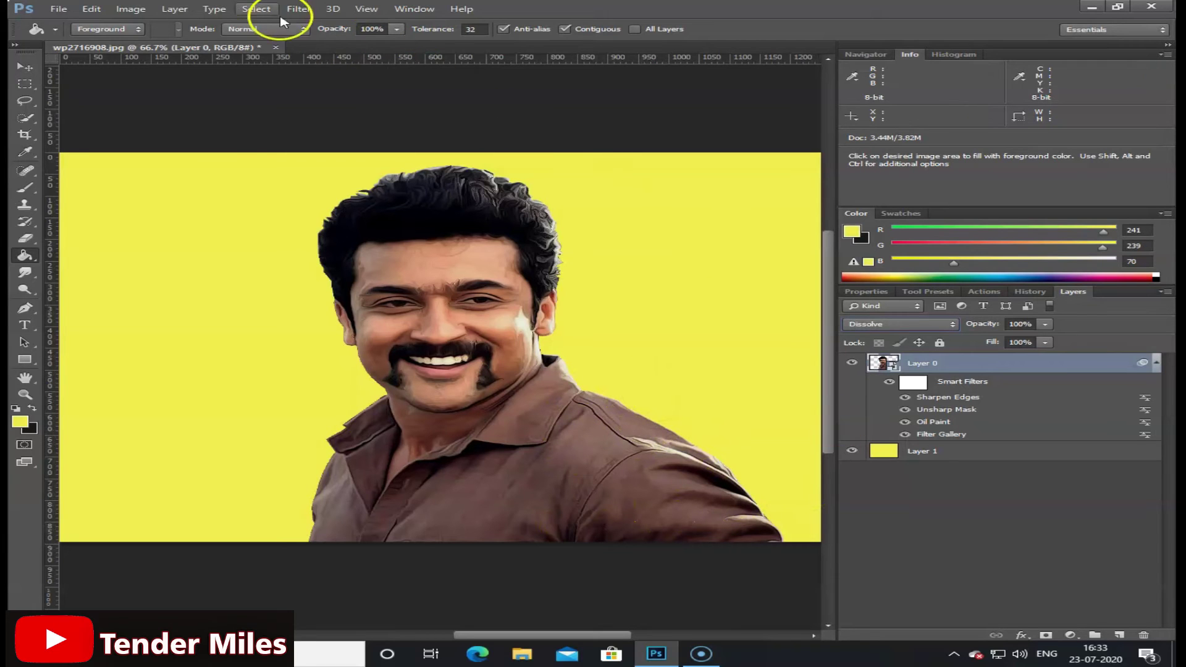
Step: Apply the High Pass filter to the portrait with a radius of 1000 pixels
left_click(307, 8)
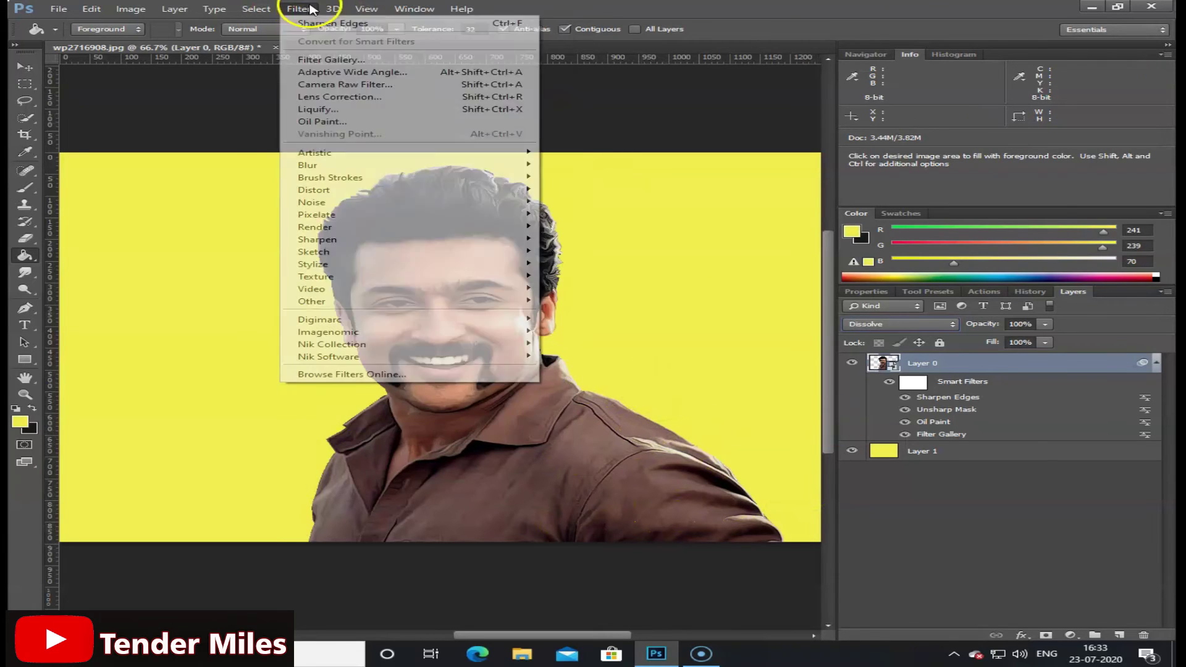
mouse_move(432, 301)
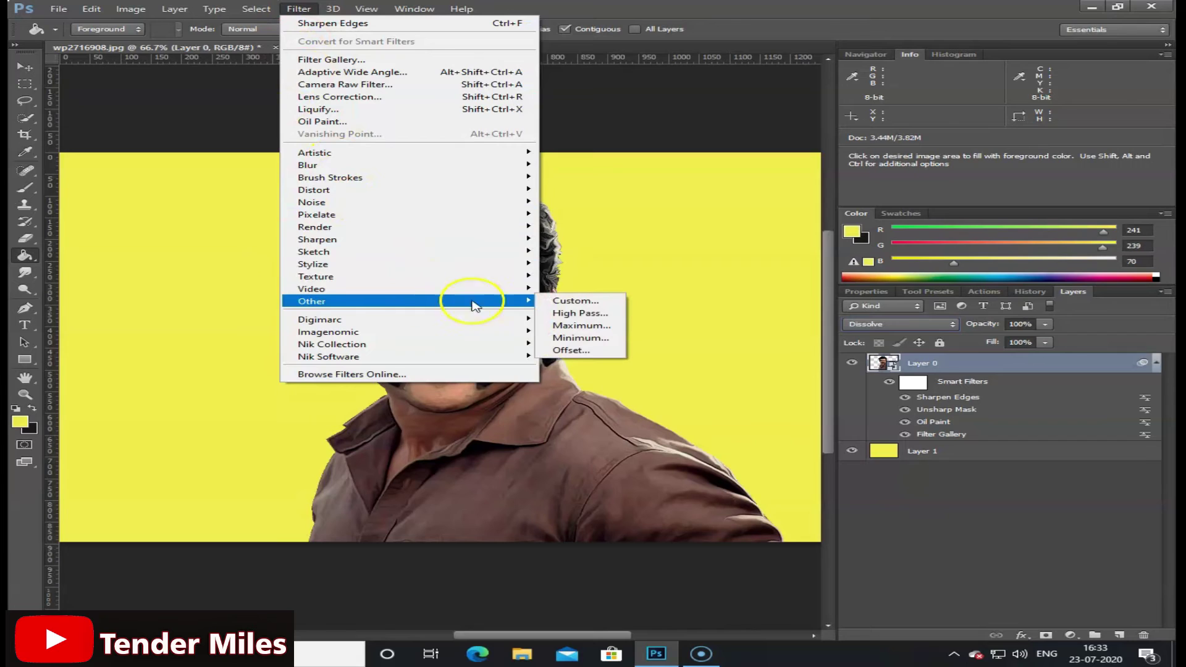
left_click(590, 314)
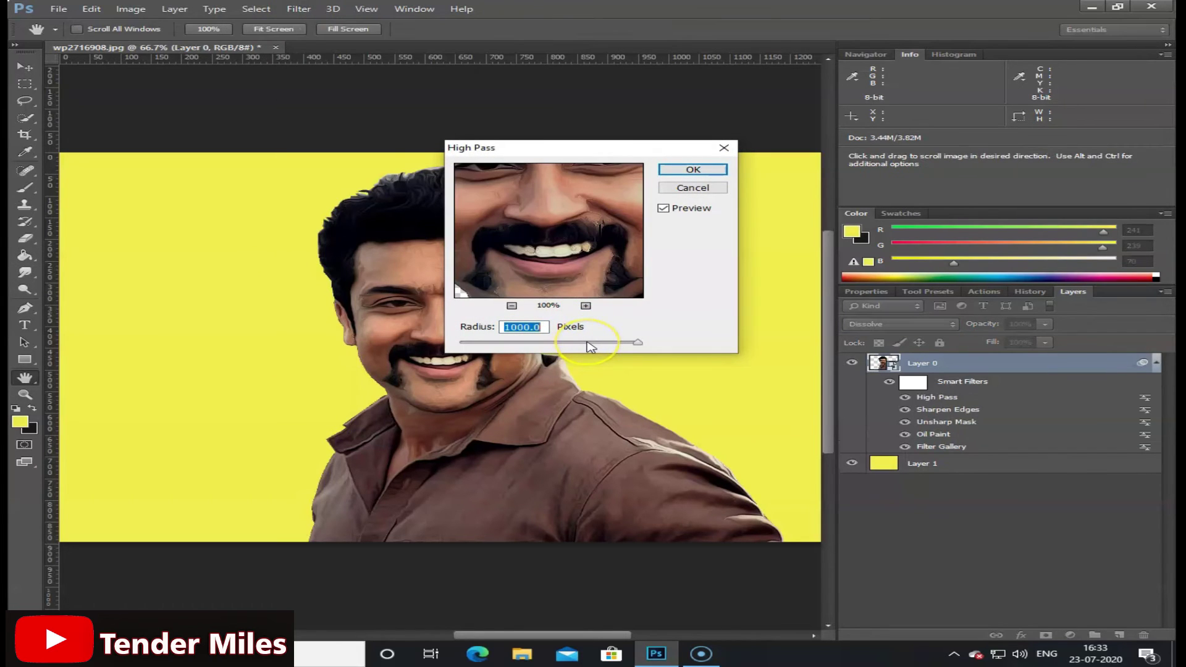
left_click_drag(583, 344, 602, 347)
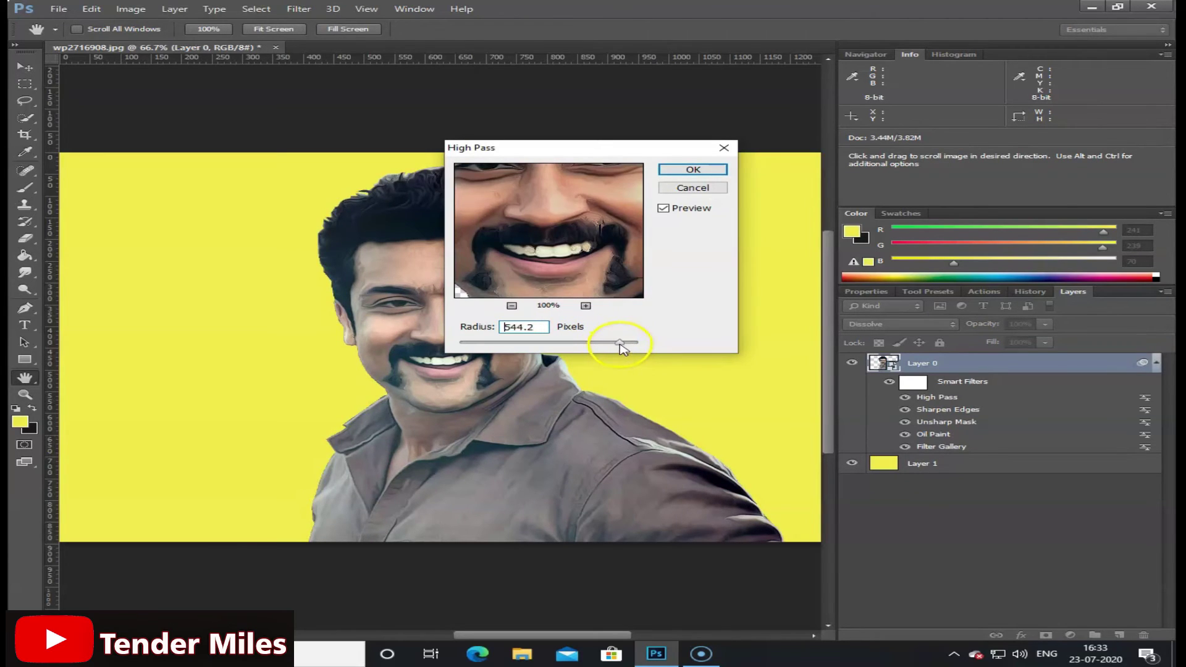
left_click_drag(627, 342, 653, 343)
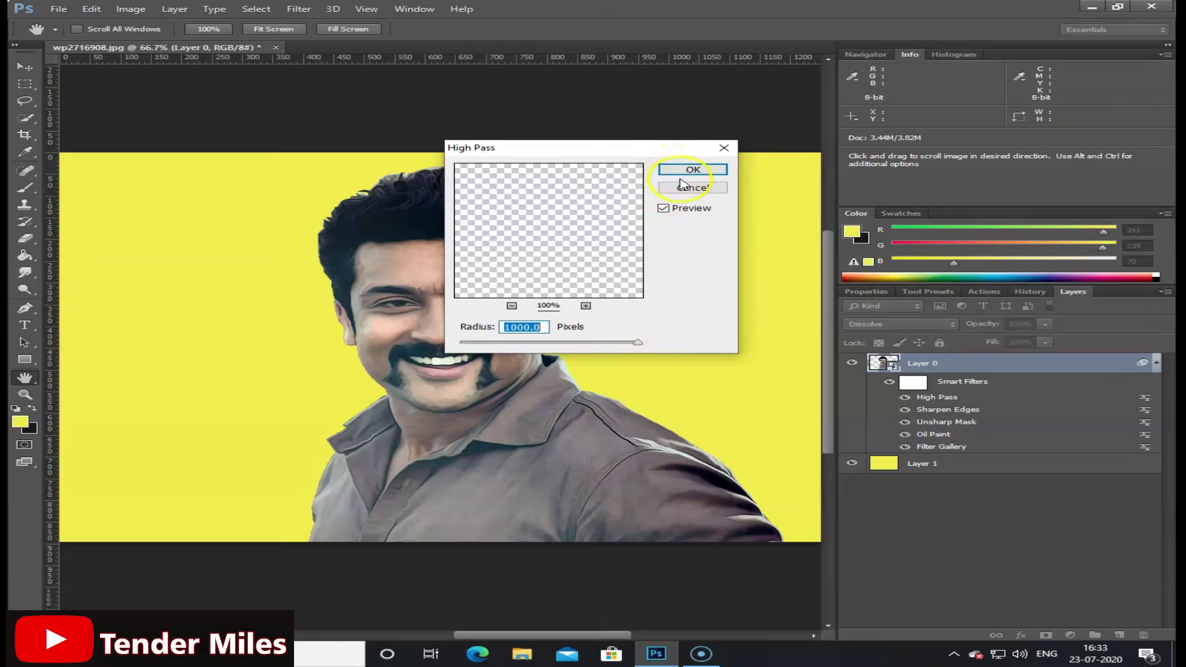
key("Return")
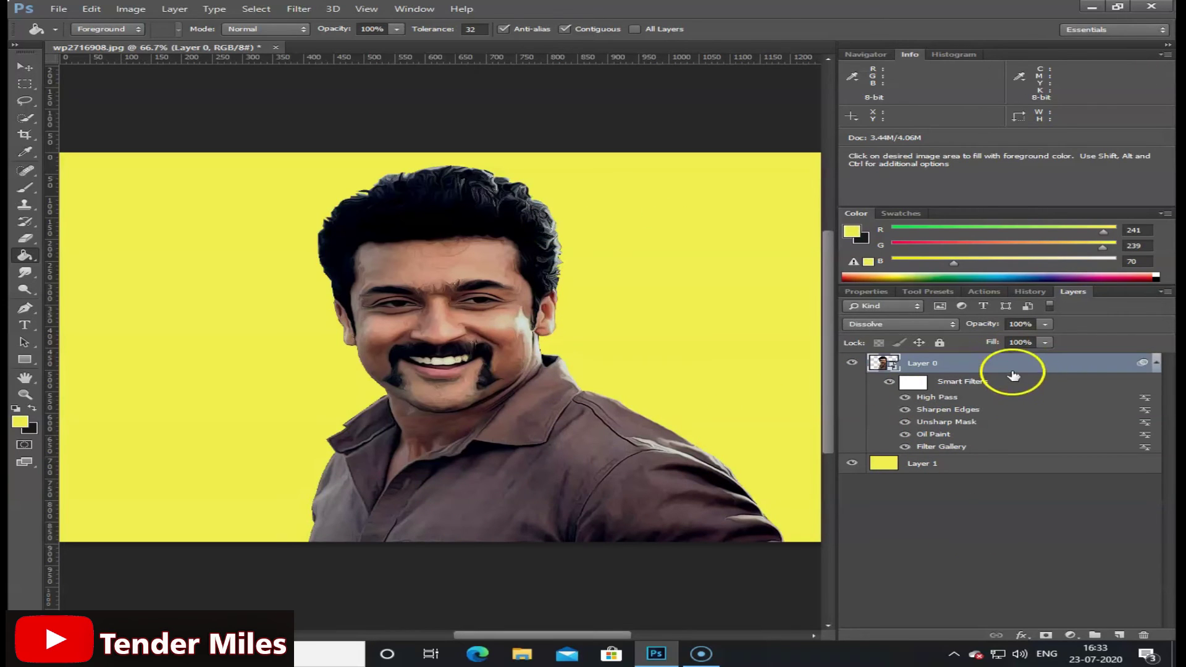
Step: Add a drop shadow to the portrait layer with Angle 140°, Distance 8 px, Spread 6% and Size 38 px
left_click(1023, 635)
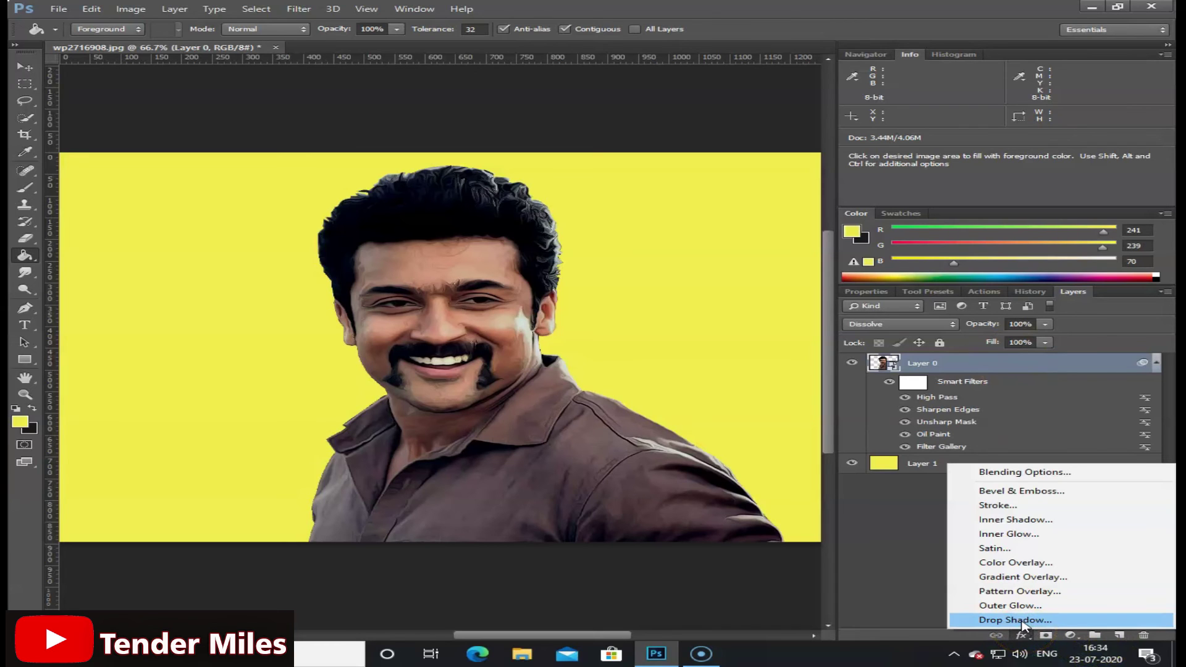
left_click(1023, 621)
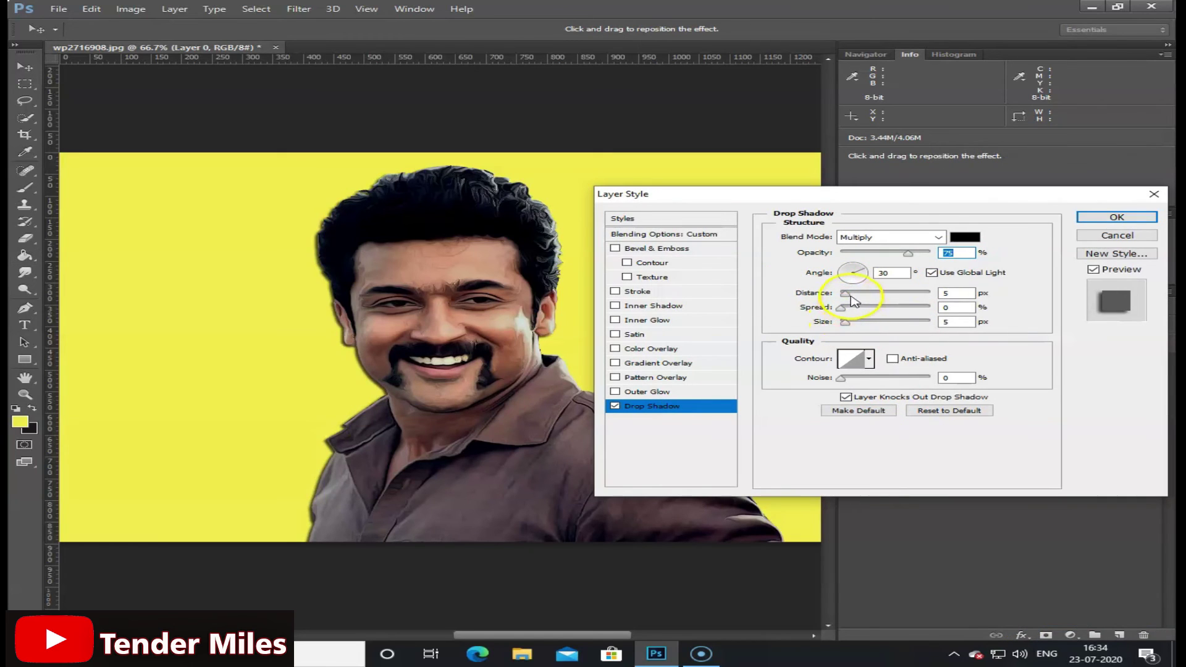
left_click_drag(852, 299, 841, 293)
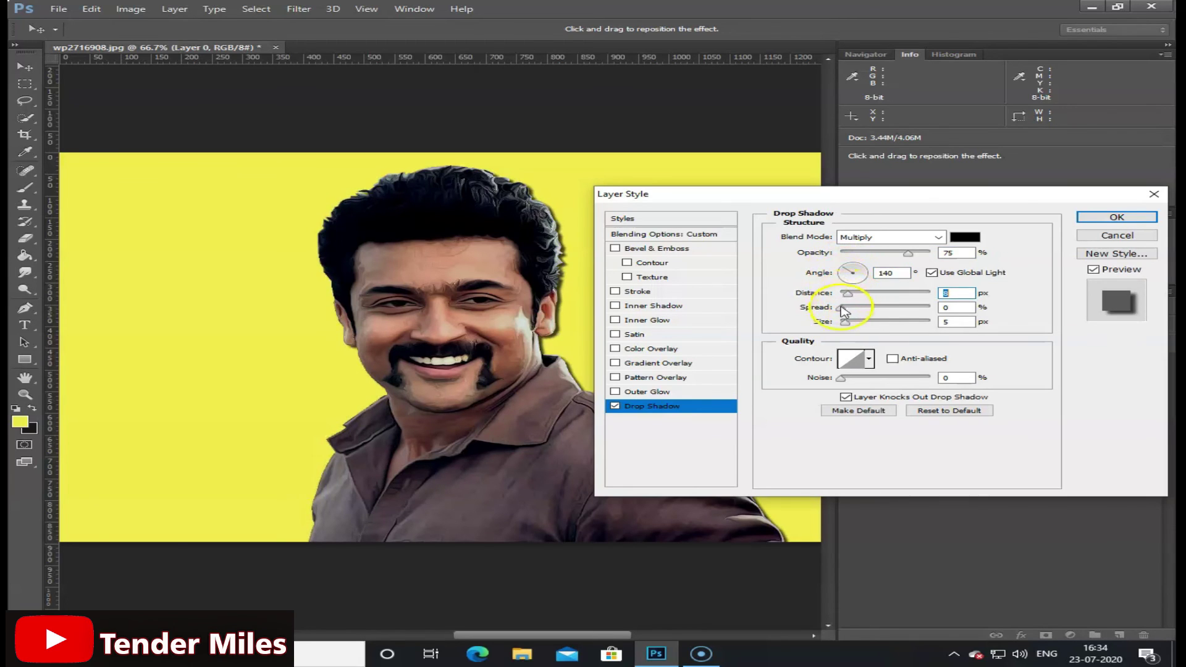
left_click_drag(844, 308, 867, 325)
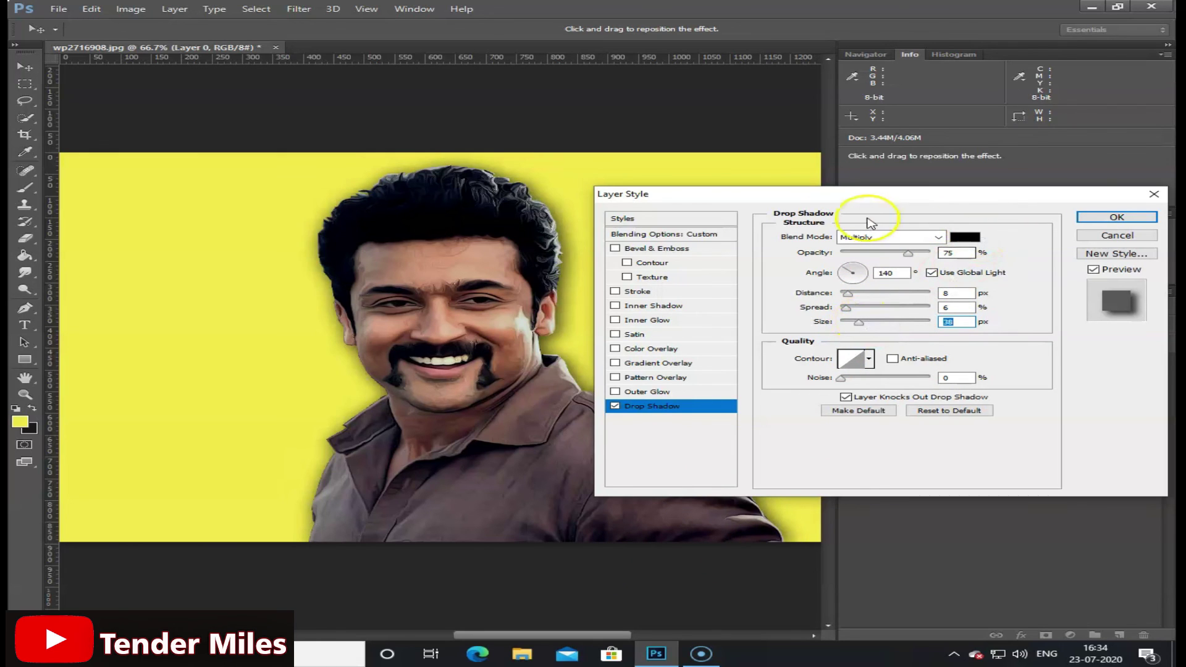
left_click(1132, 221)
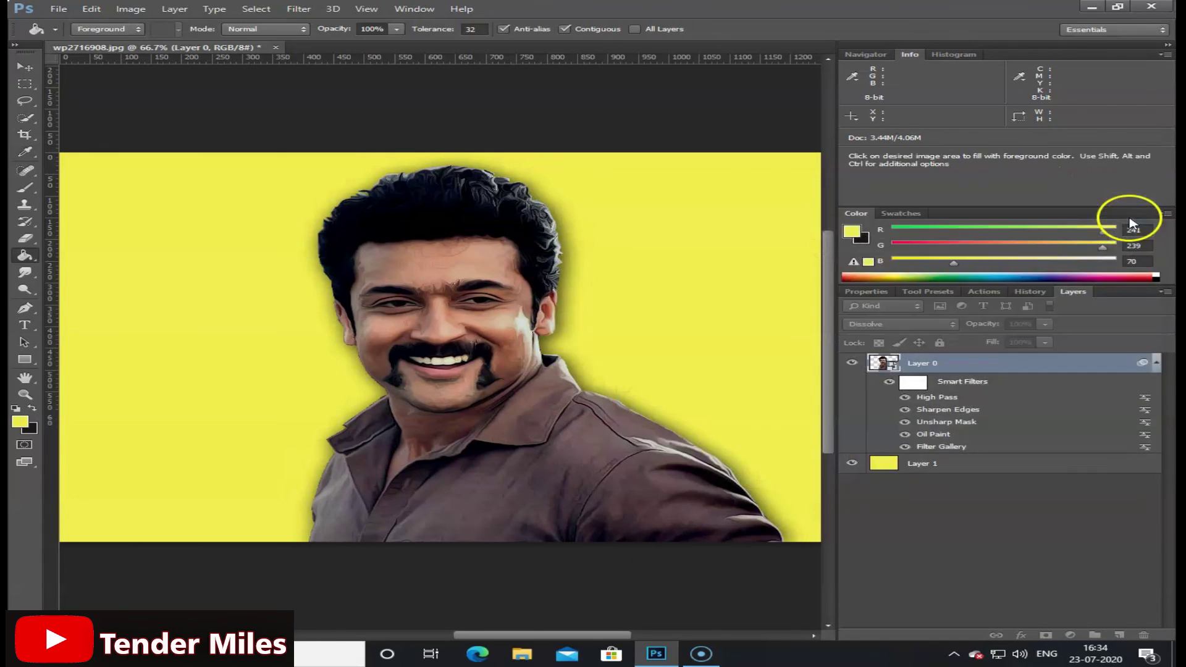